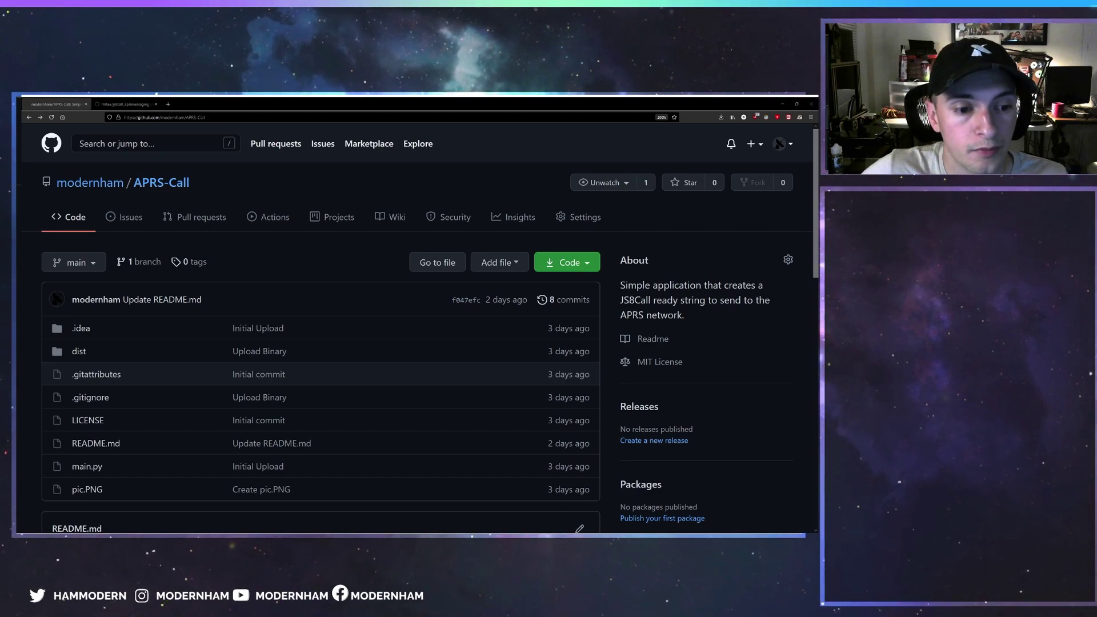
scroll(320, 343, down, 2)
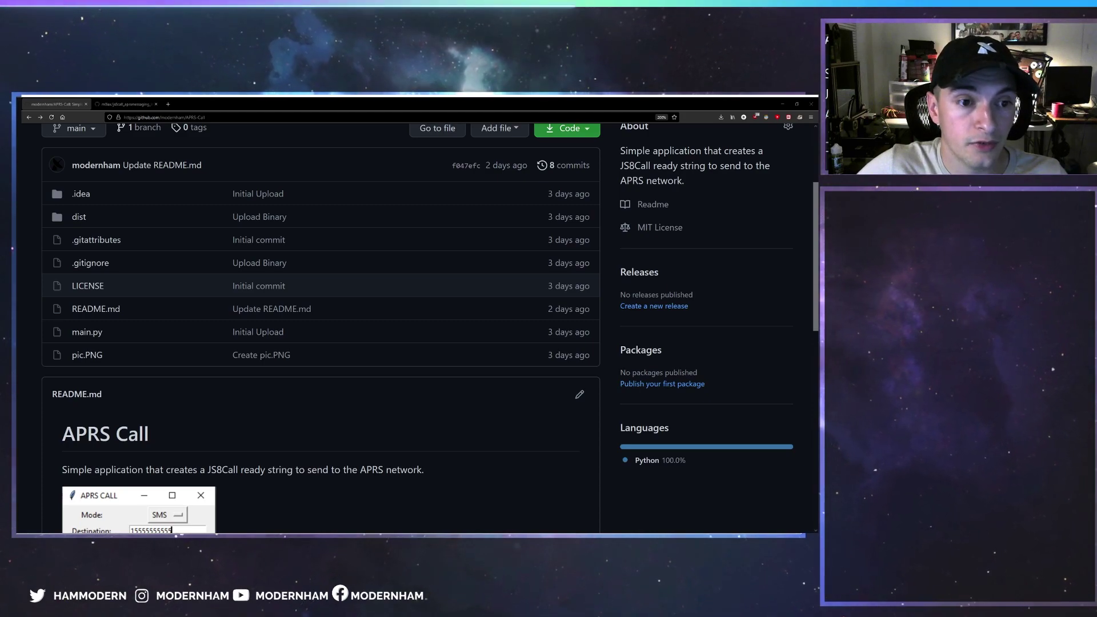
scroll(320, 314, up, 3)
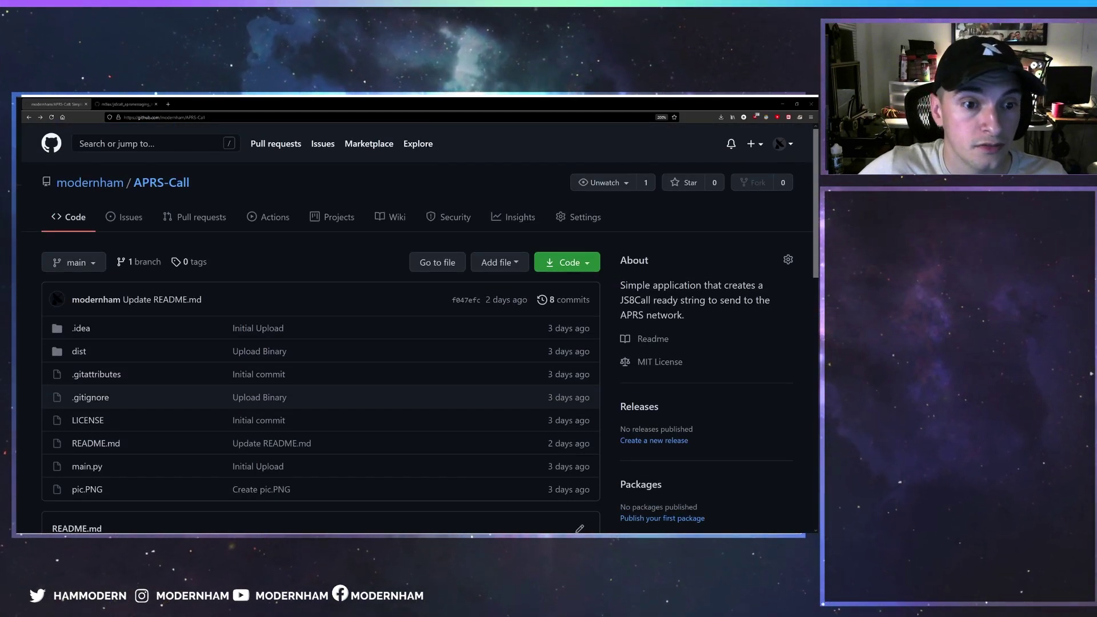
scroll(321, 397, down, 1)
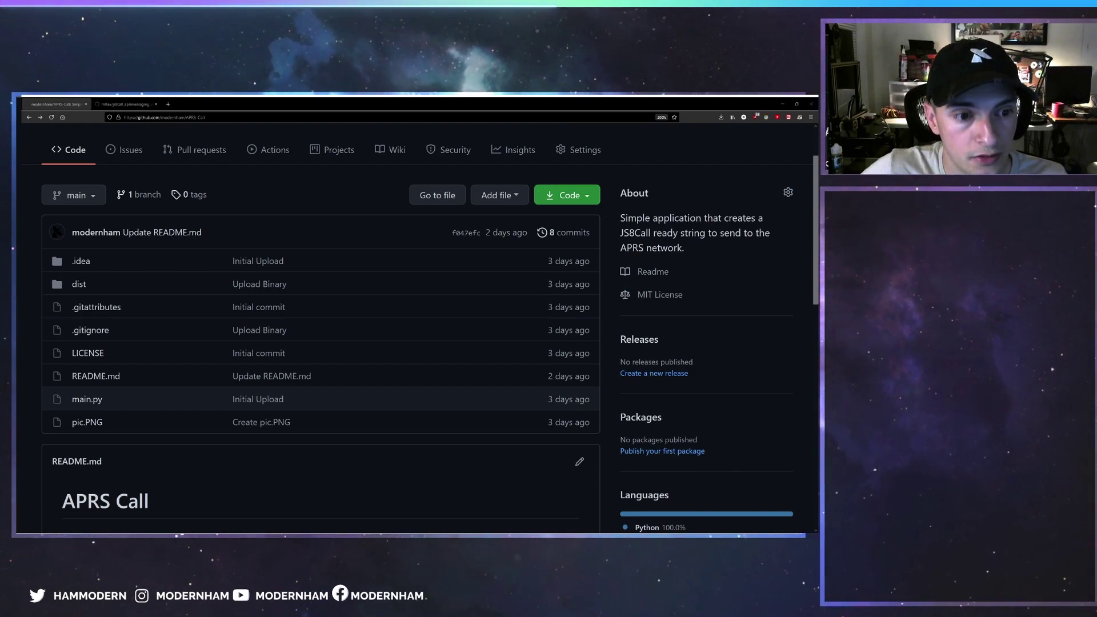
click(87, 399)
scroll(136, 419, down, 10)
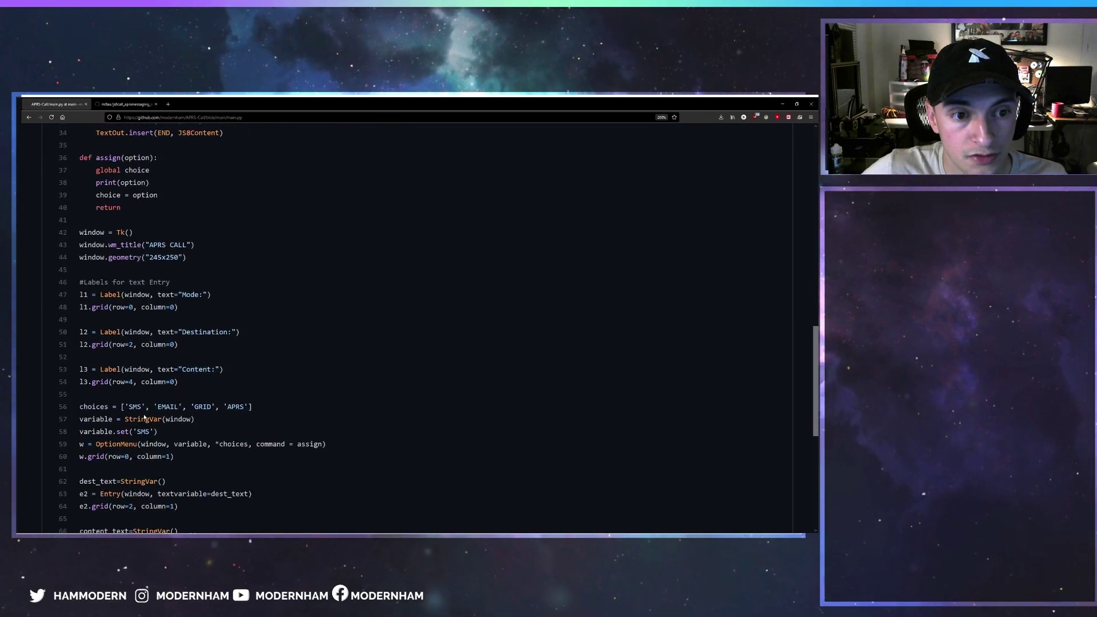
scroll(144, 419, down, 6)
scroll(174, 416, up, 6)
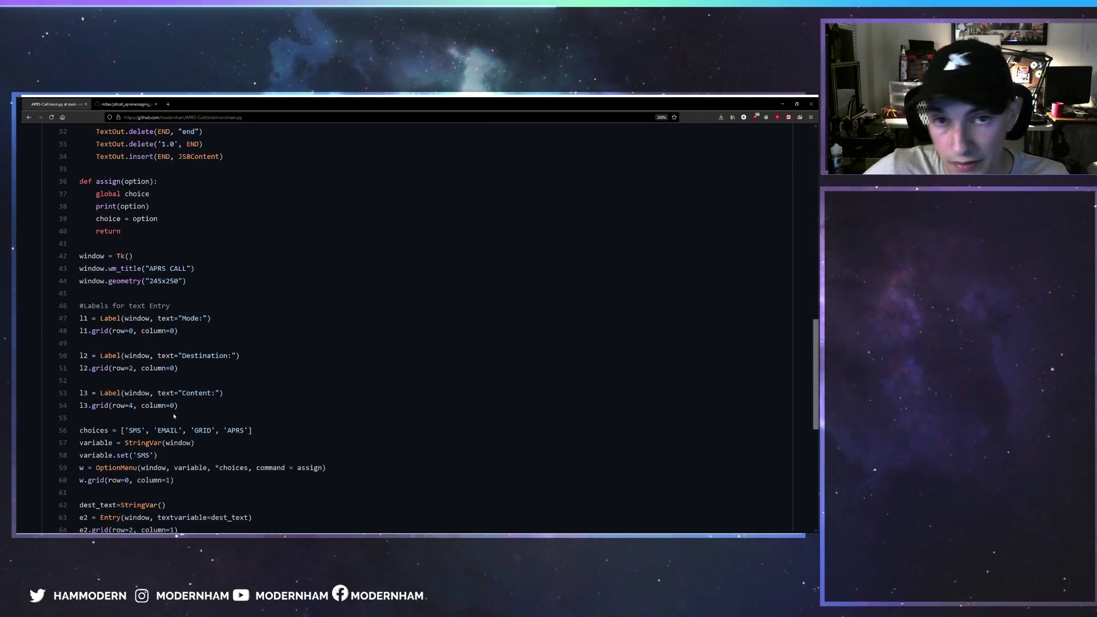
scroll(174, 416, up, 10)
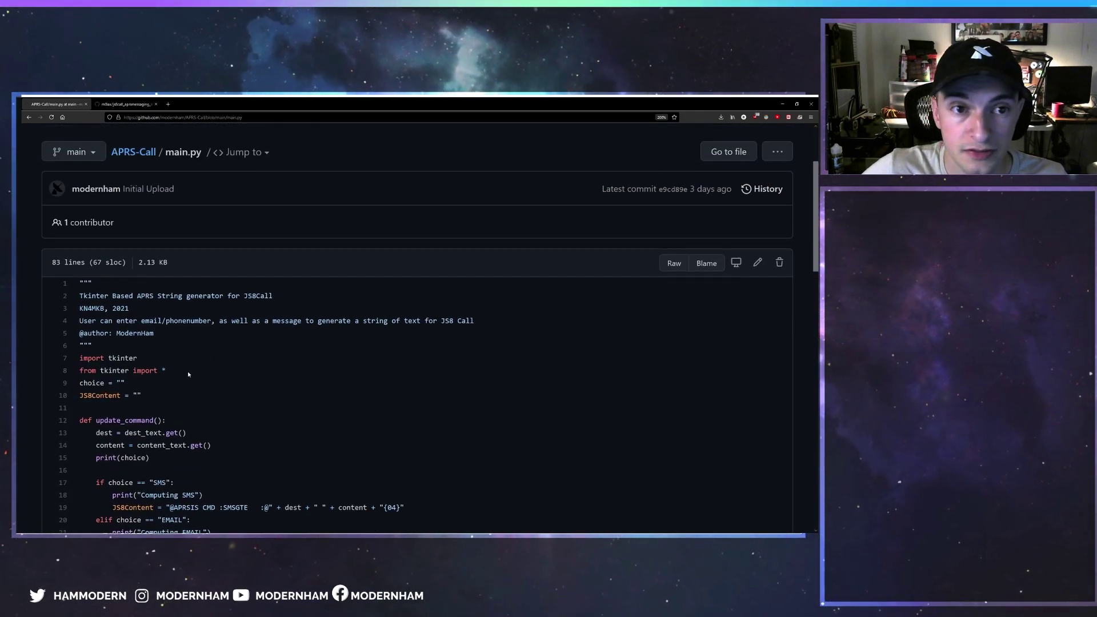
scroll(189, 370, down, 3)
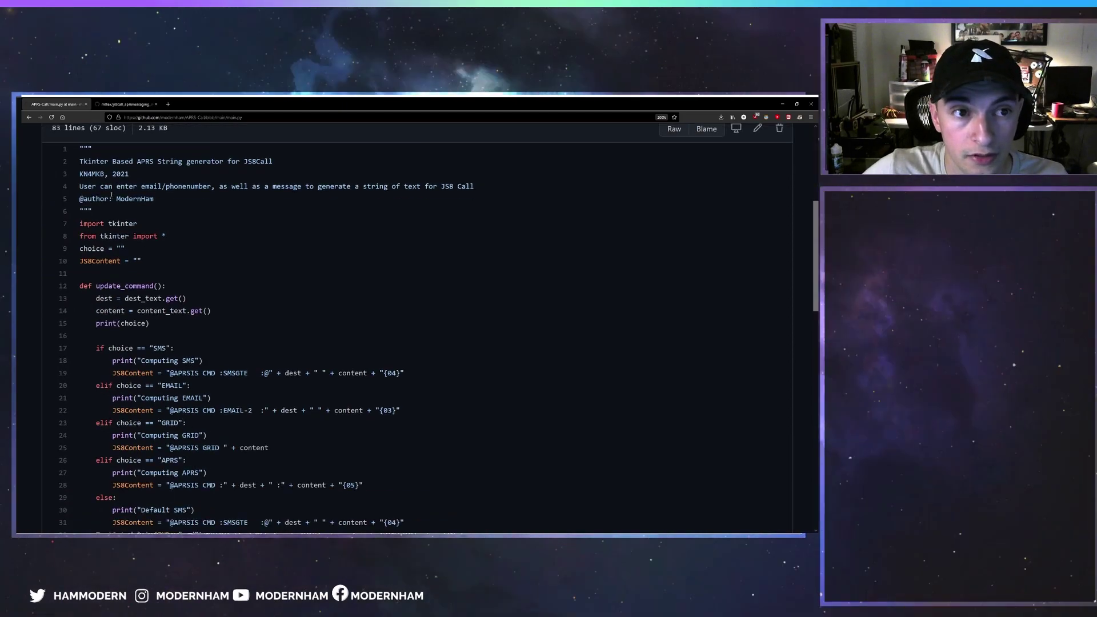
drag(77, 149, 263, 431)
scroll(185, 367, down, 6)
scroll(184, 367, down, 8)
click(264, 431)
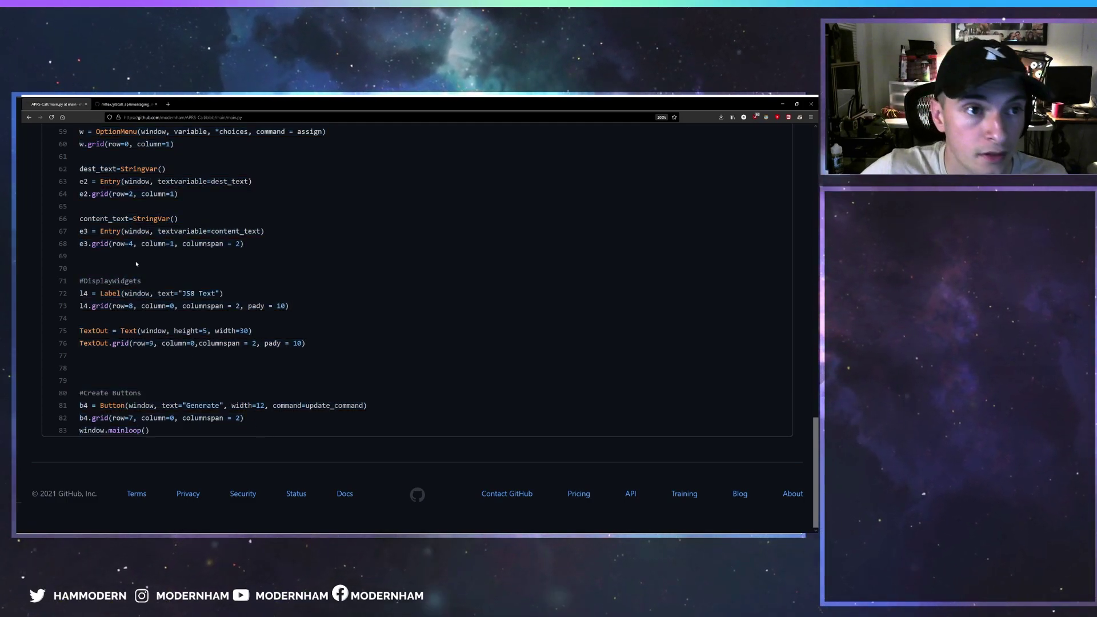
click(26, 118)
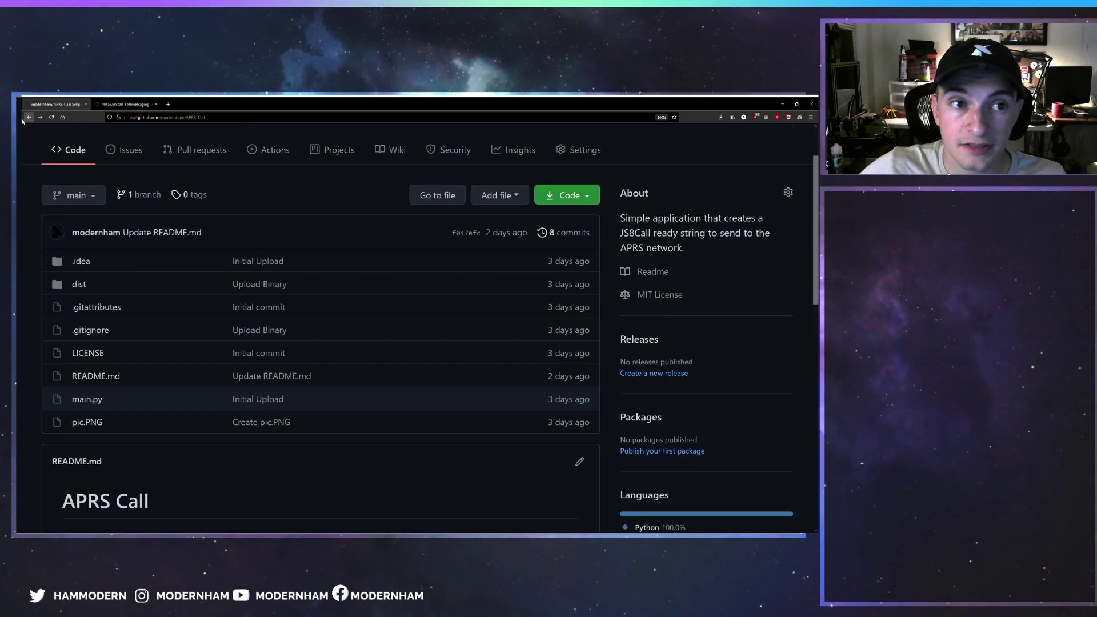
Check the dist folder, return to the APRS-Call repository root, and show the Code download options
click(79, 285)
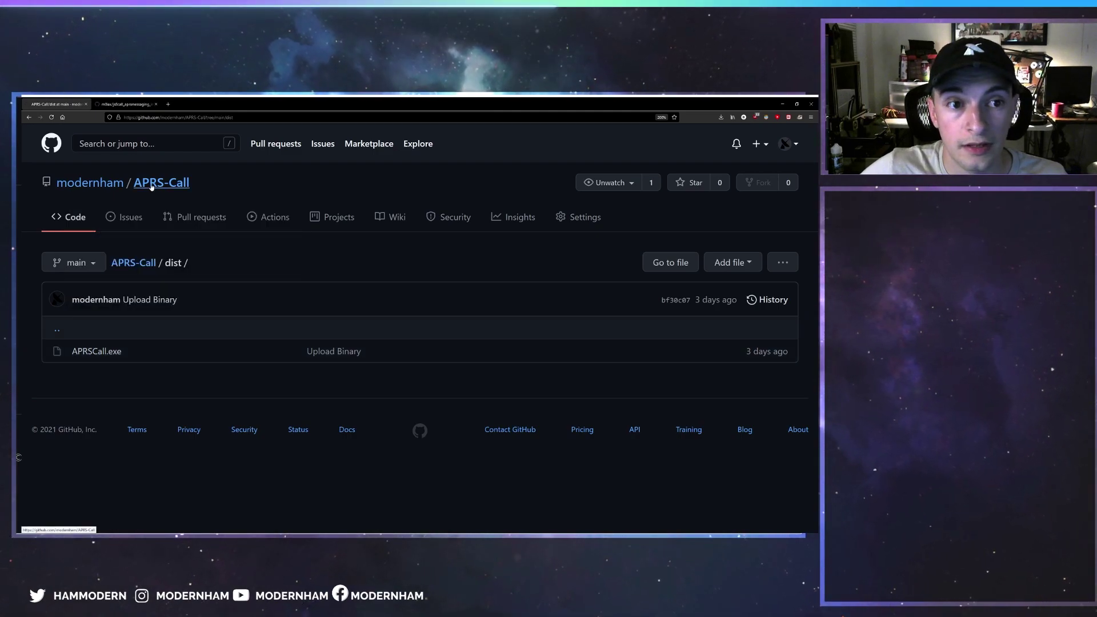
click(133, 262)
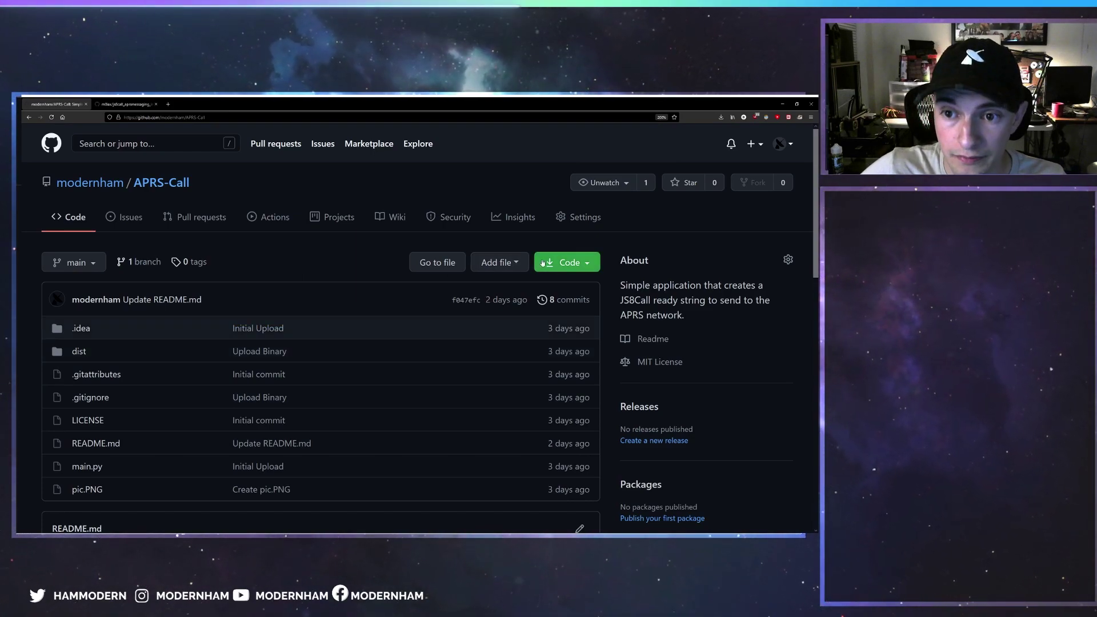
click(582, 262)
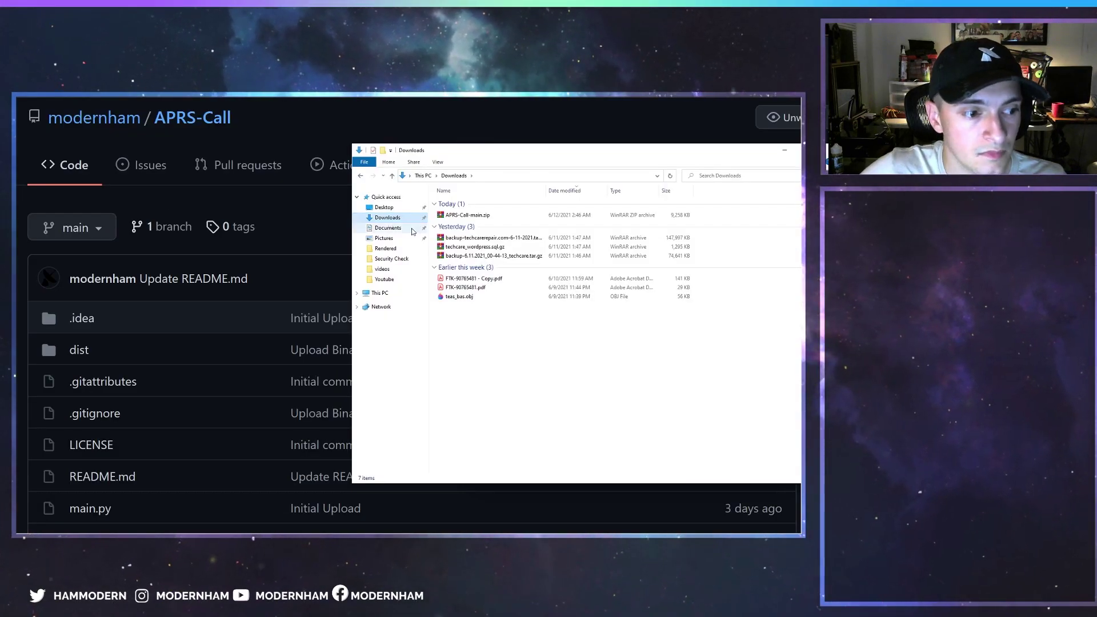
Extract APRS-Call-main.zip to its suggested destination and open the new APRS-Call-main folder
click(468, 215)
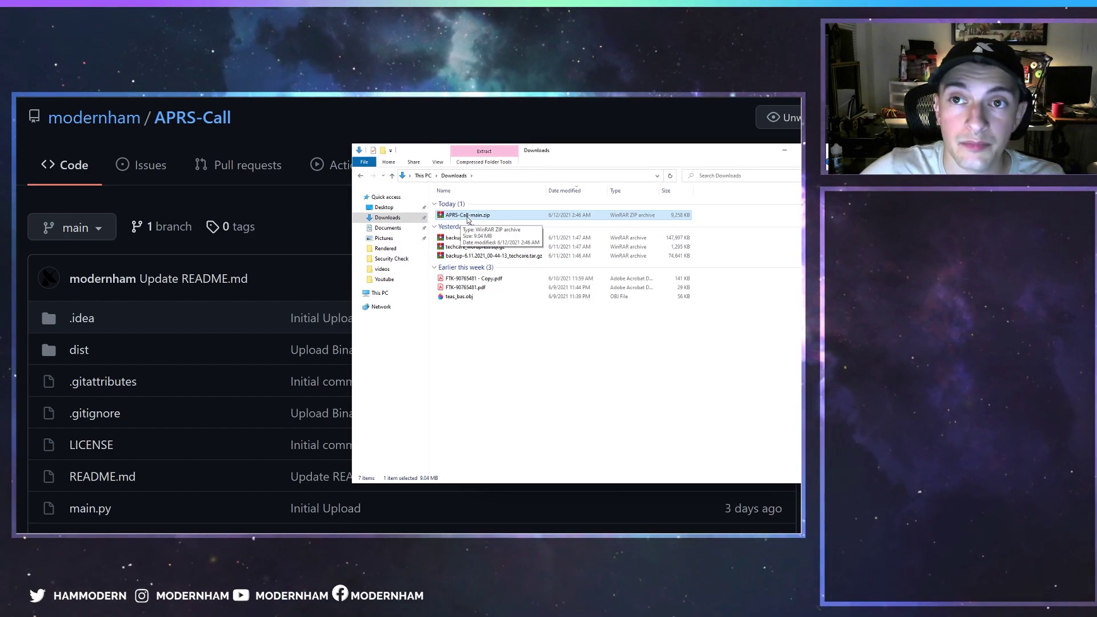
right_click(468, 219)
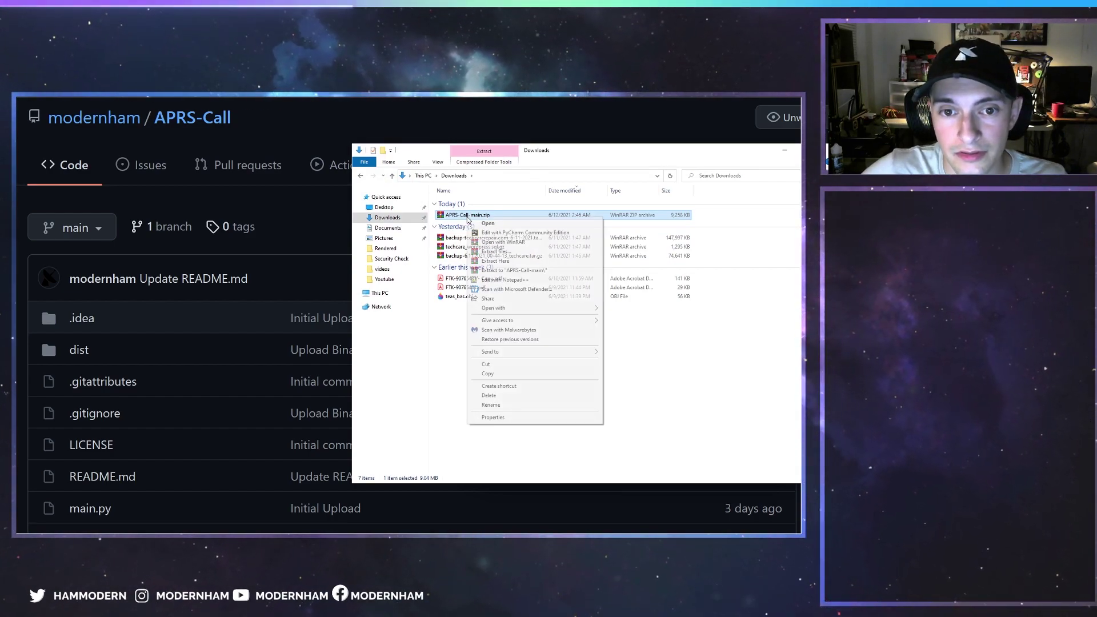
click(497, 254)
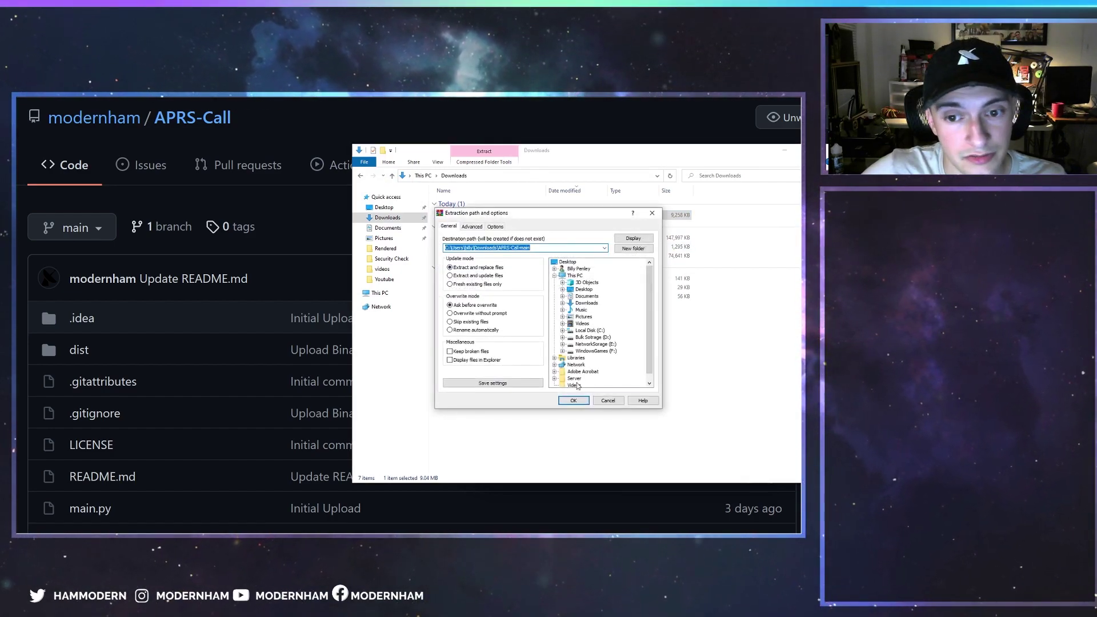
click(575, 403)
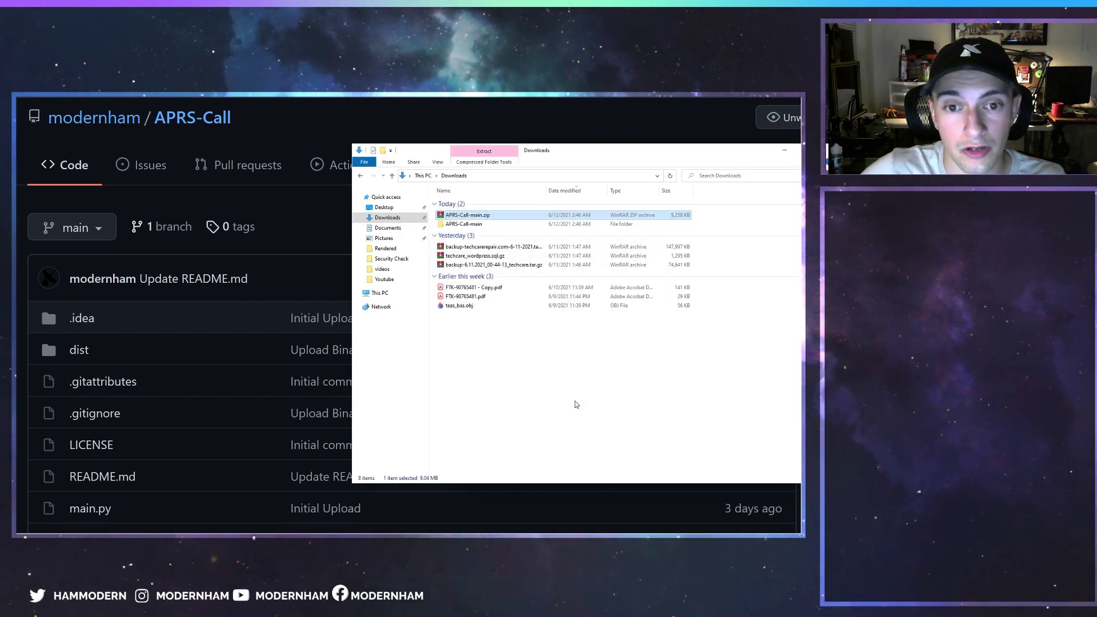
double_click(474, 224)
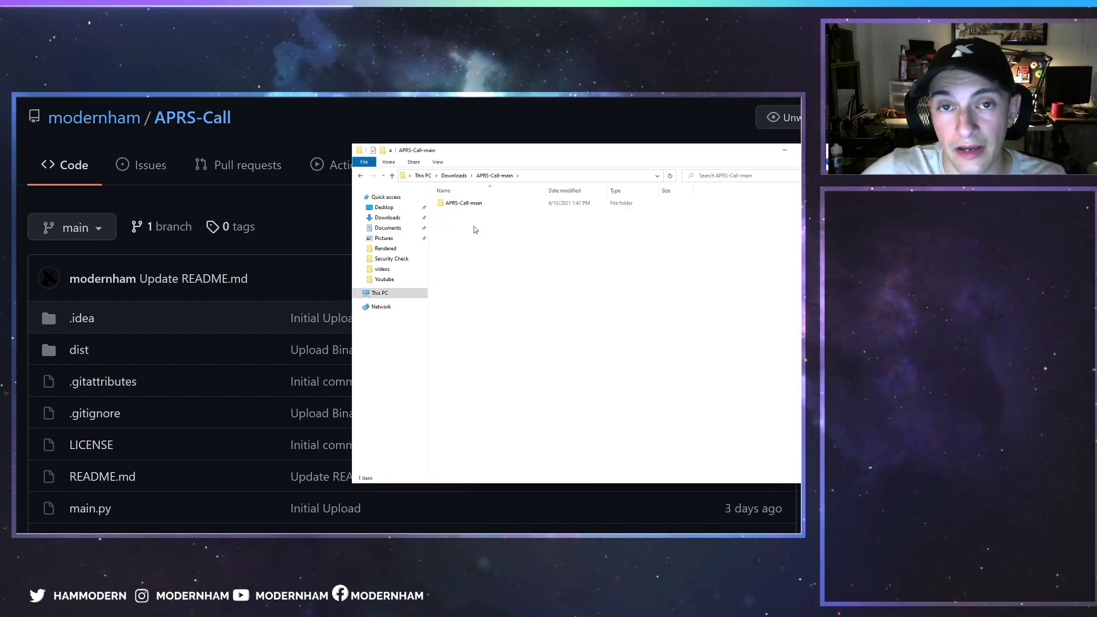
Open the inner APRS-Call-main folder and its dist folder holding APRSCall.exe
double_click(464, 204)
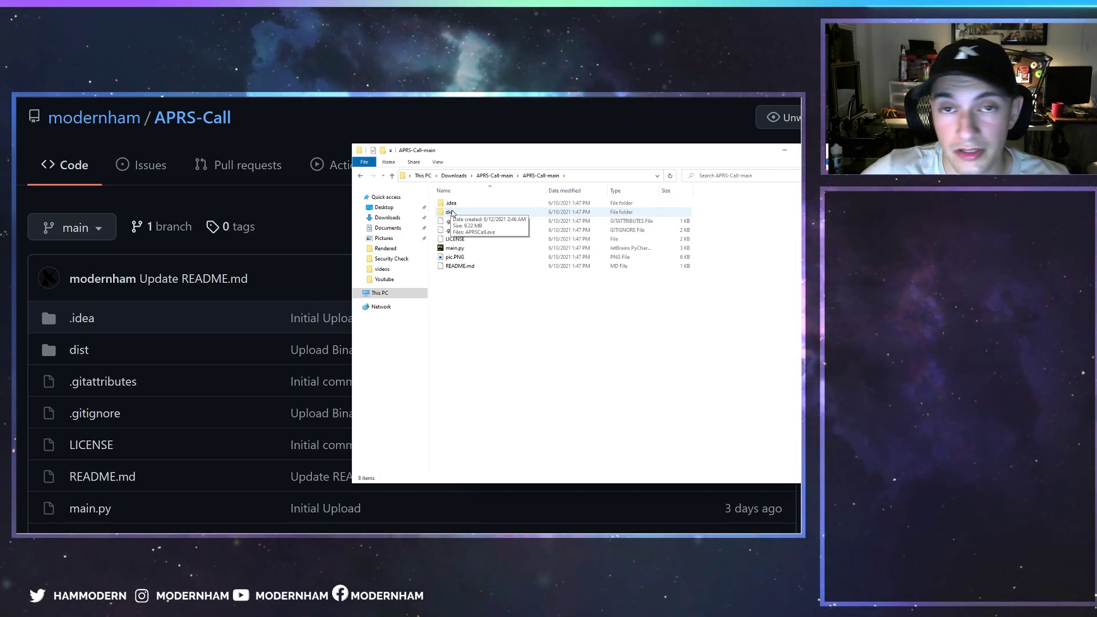
double_click(462, 213)
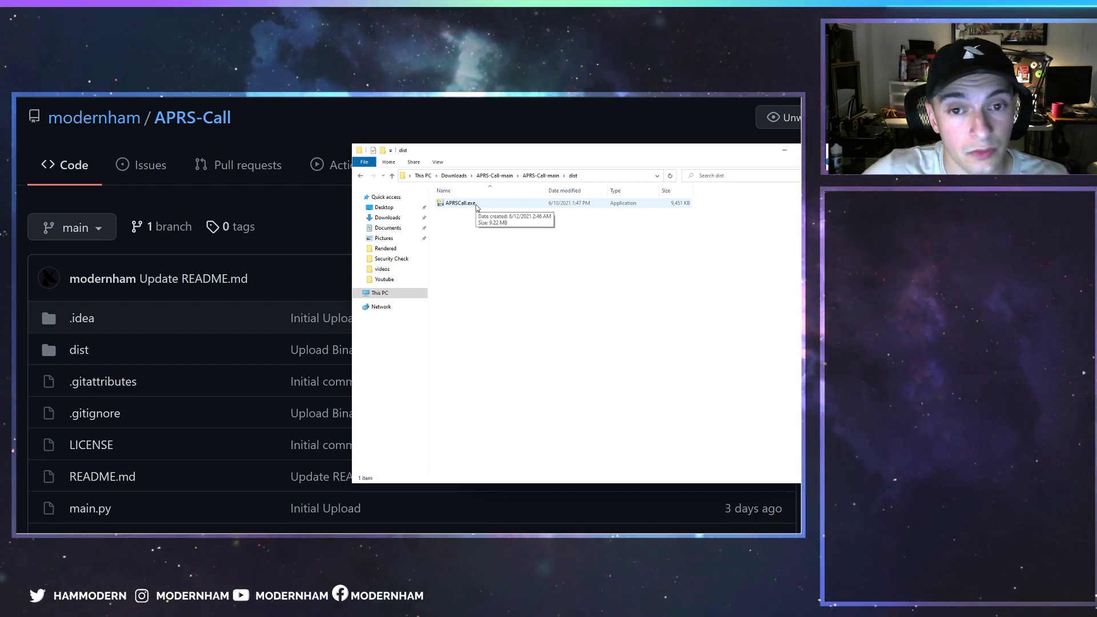
Launch APRSCall.exe, position and shorten its window, and generate an SMS-mode command
click(461, 204)
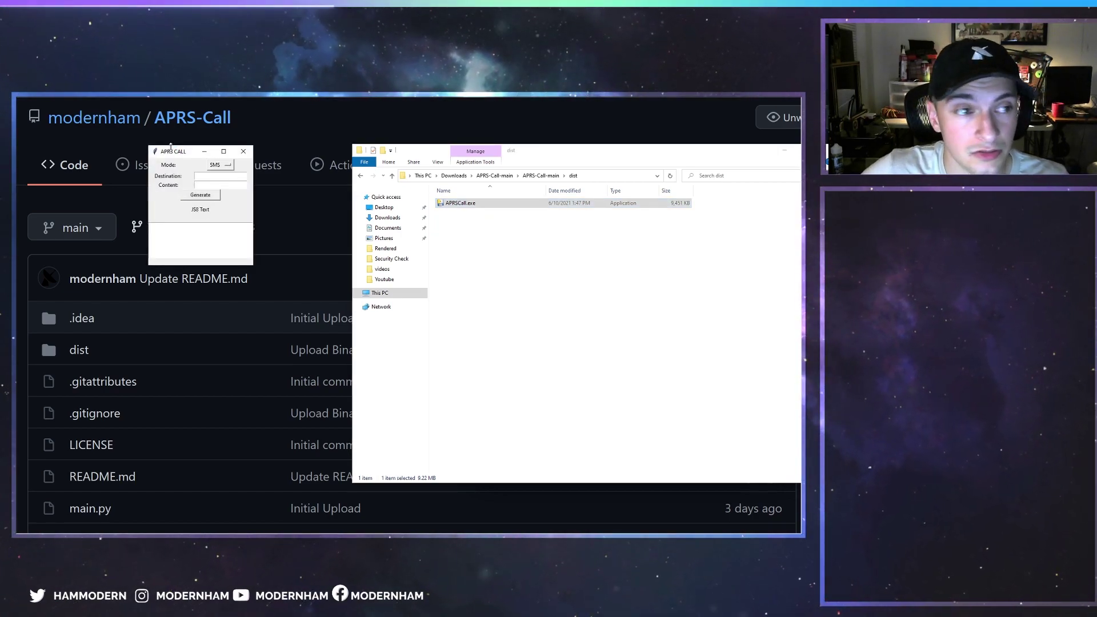
drag(187, 131, 487, 242)
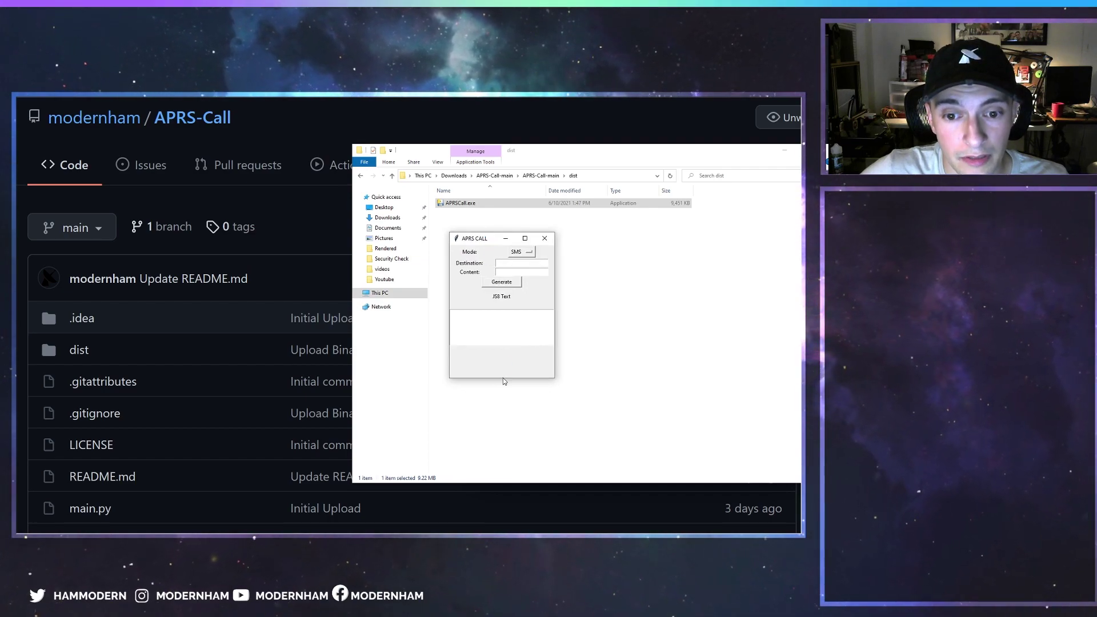
drag(503, 377, 507, 353)
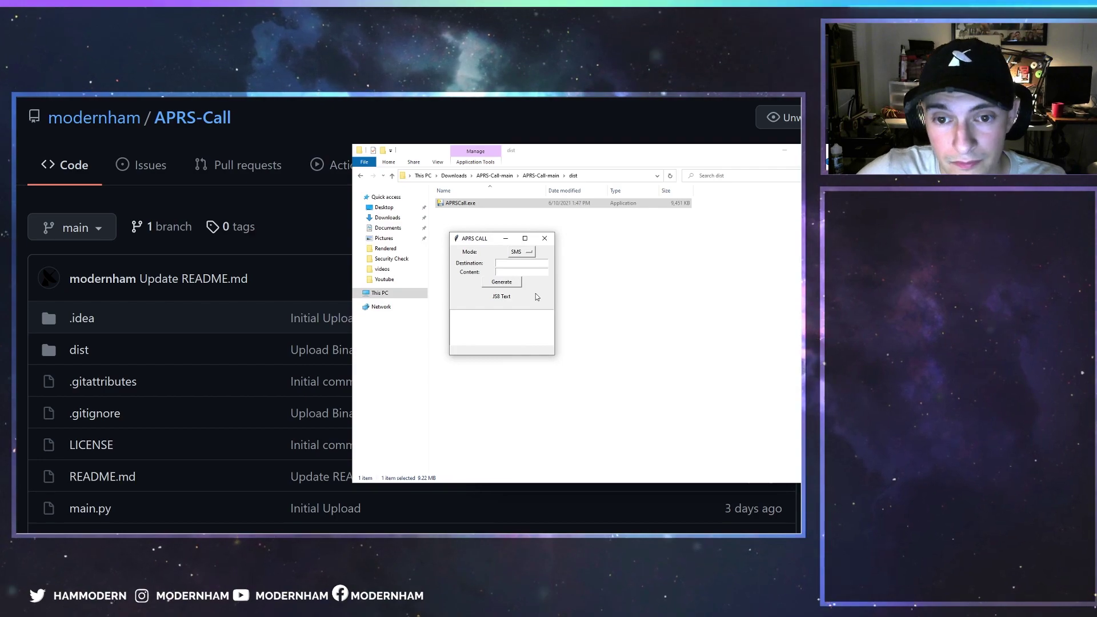
click(522, 252)
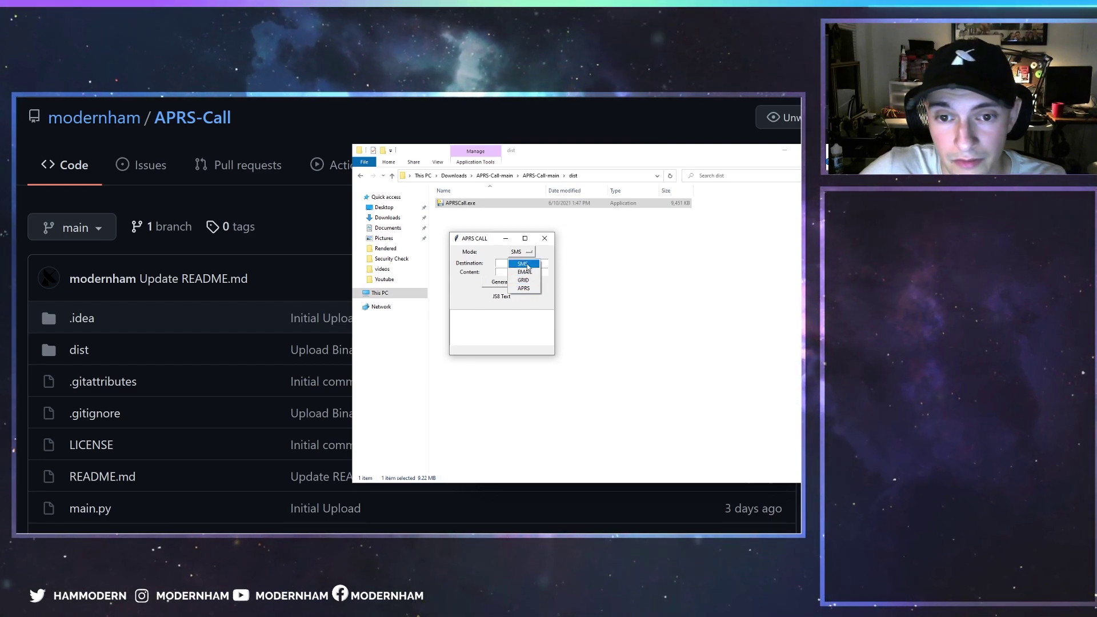
click(527, 265)
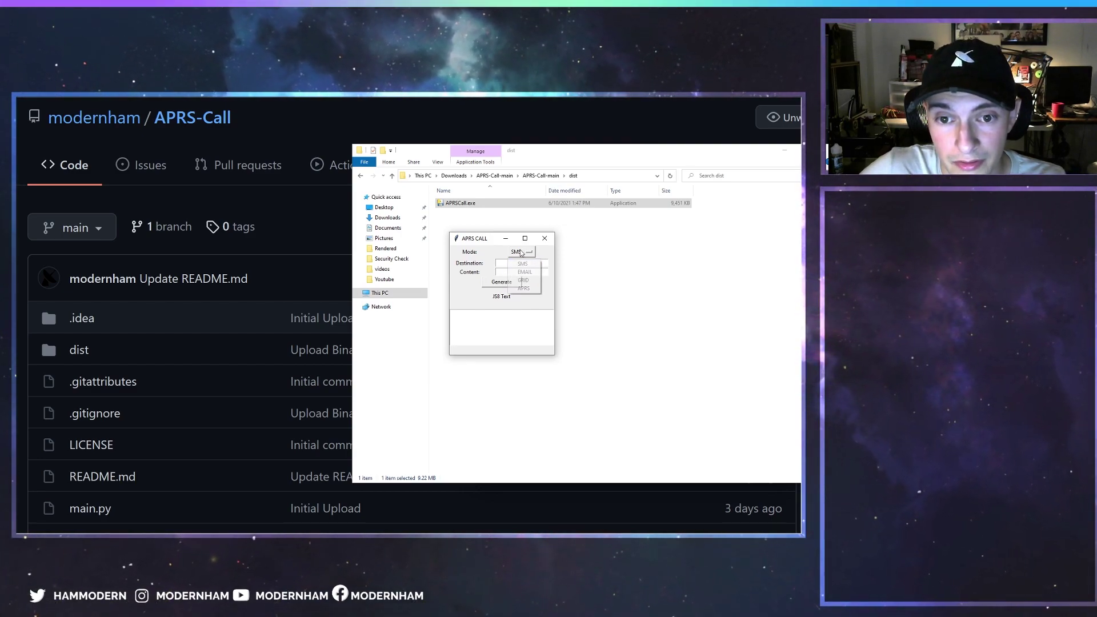
click(522, 252)
click(517, 264)
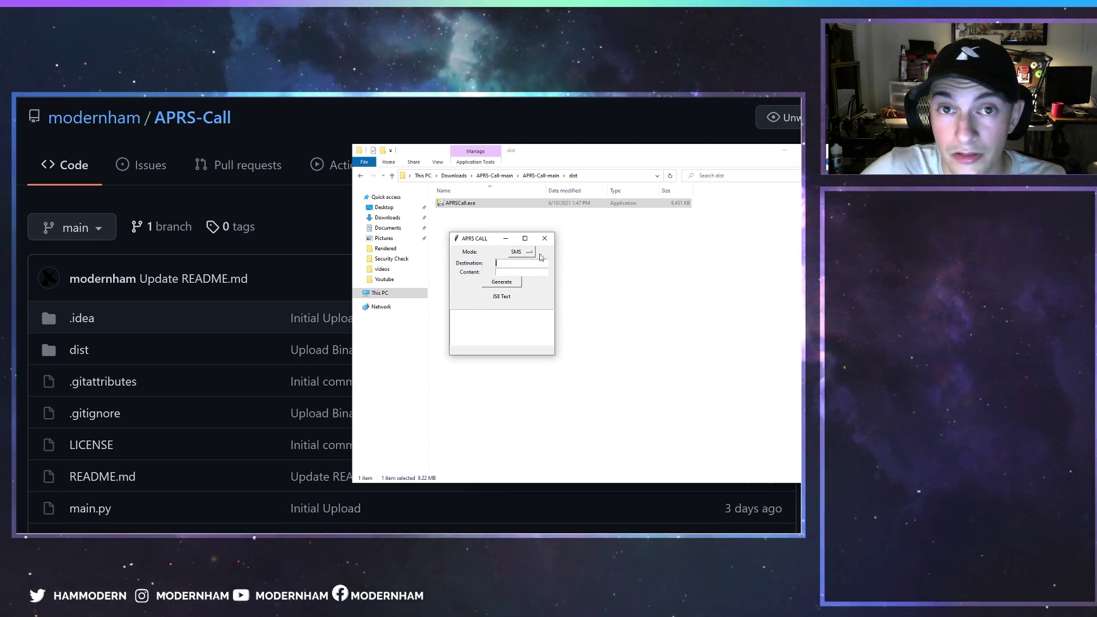
click(520, 271)
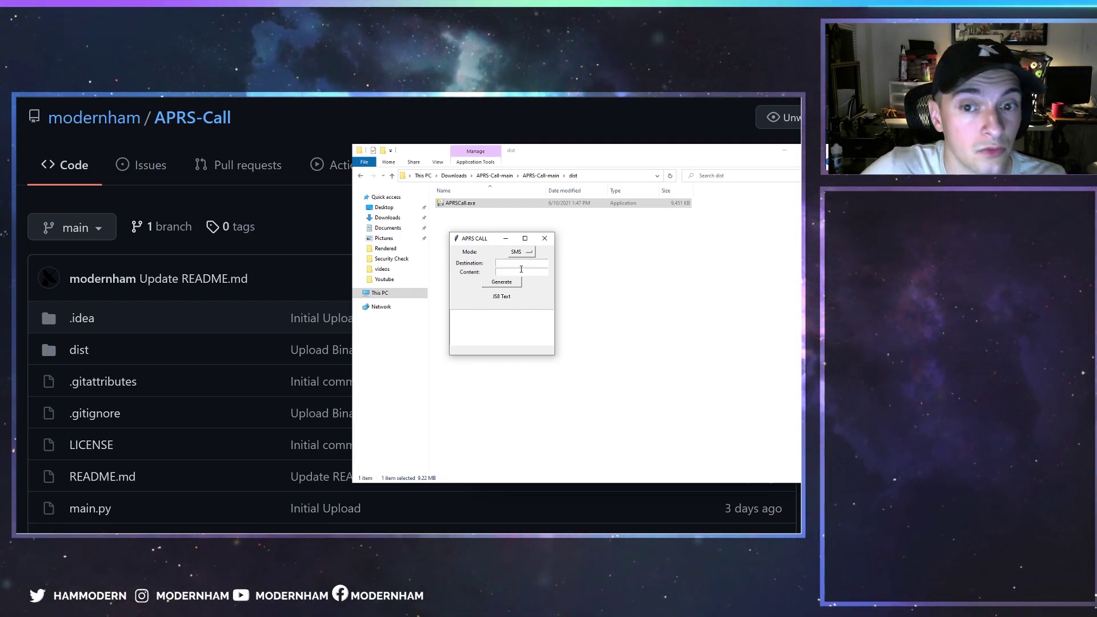
click(511, 282)
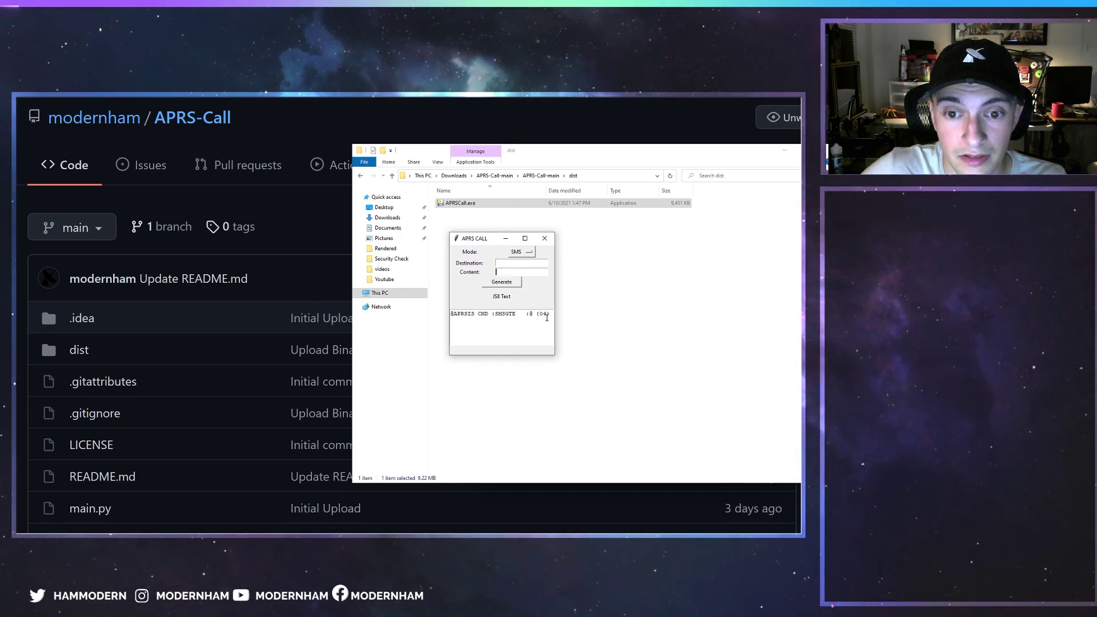
Switch the mode through EMAIL to GRID and generate the GRID-mode command
click(522, 252)
click(518, 266)
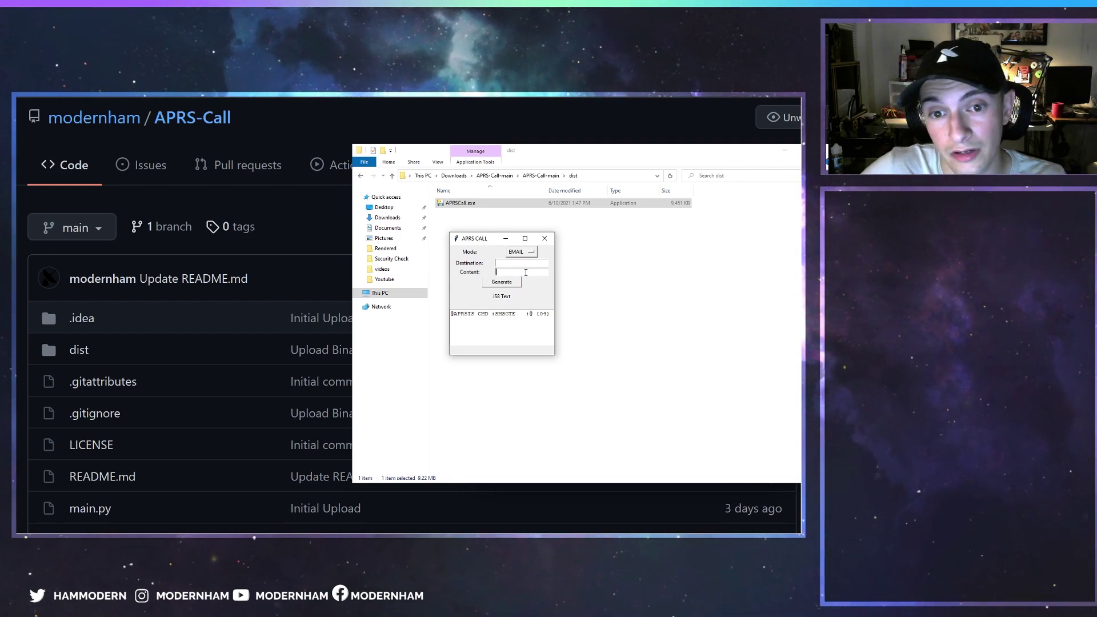
click(522, 252)
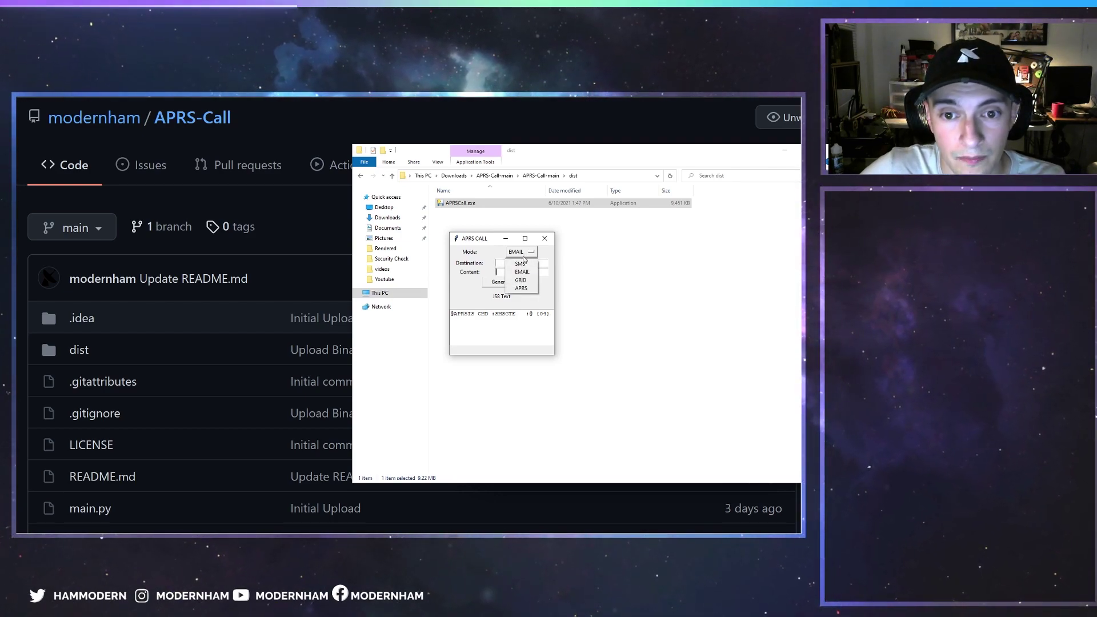
click(517, 278)
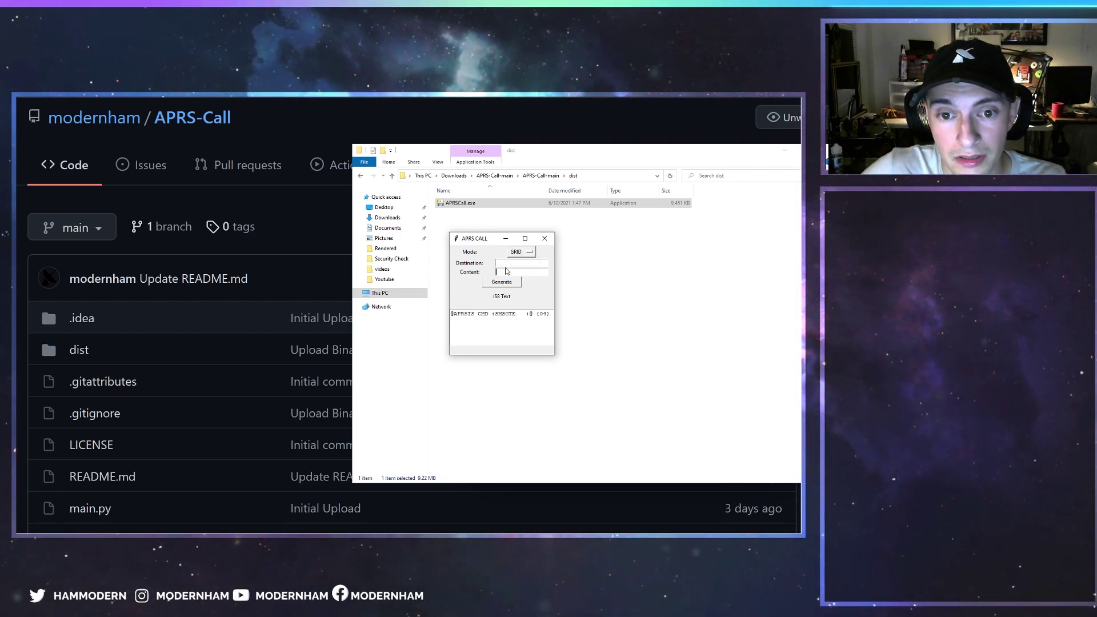
key(shift+Tab)
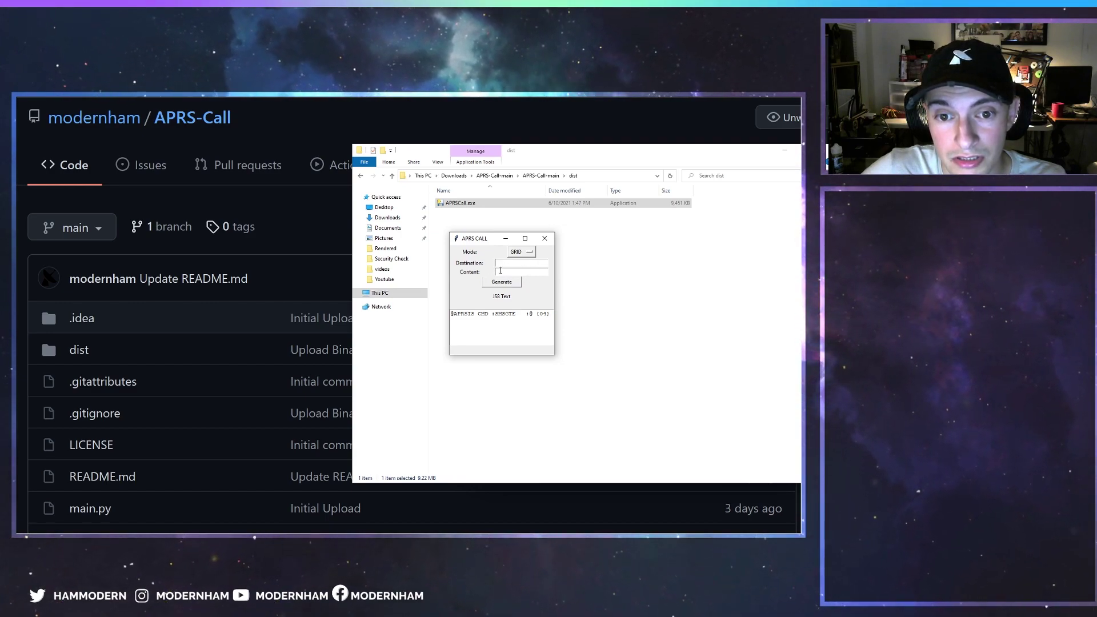
click(511, 273)
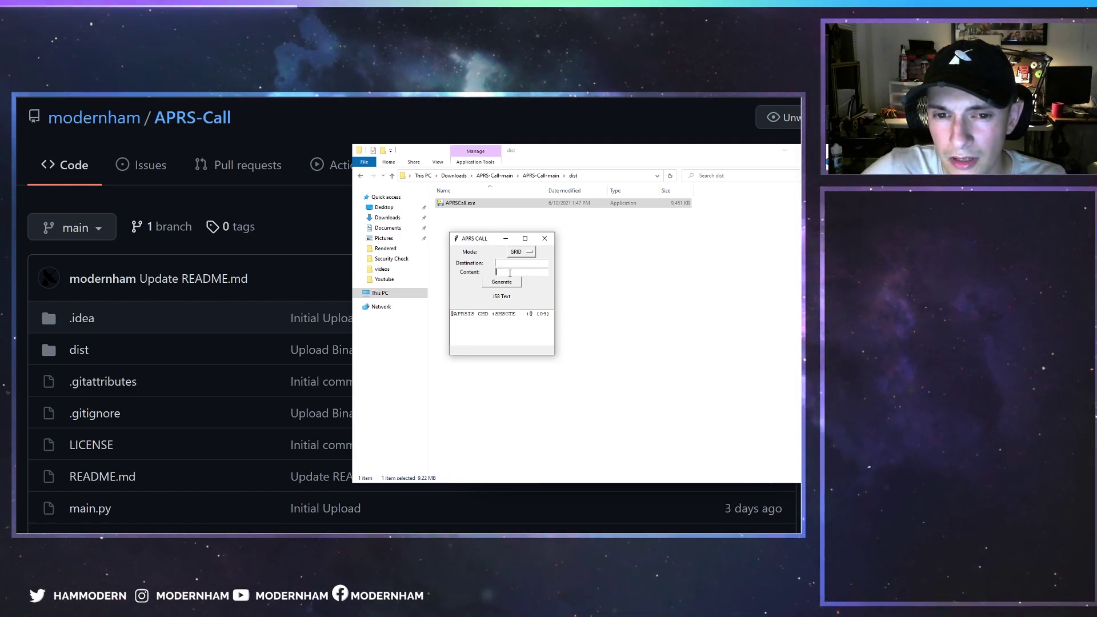
click(502, 282)
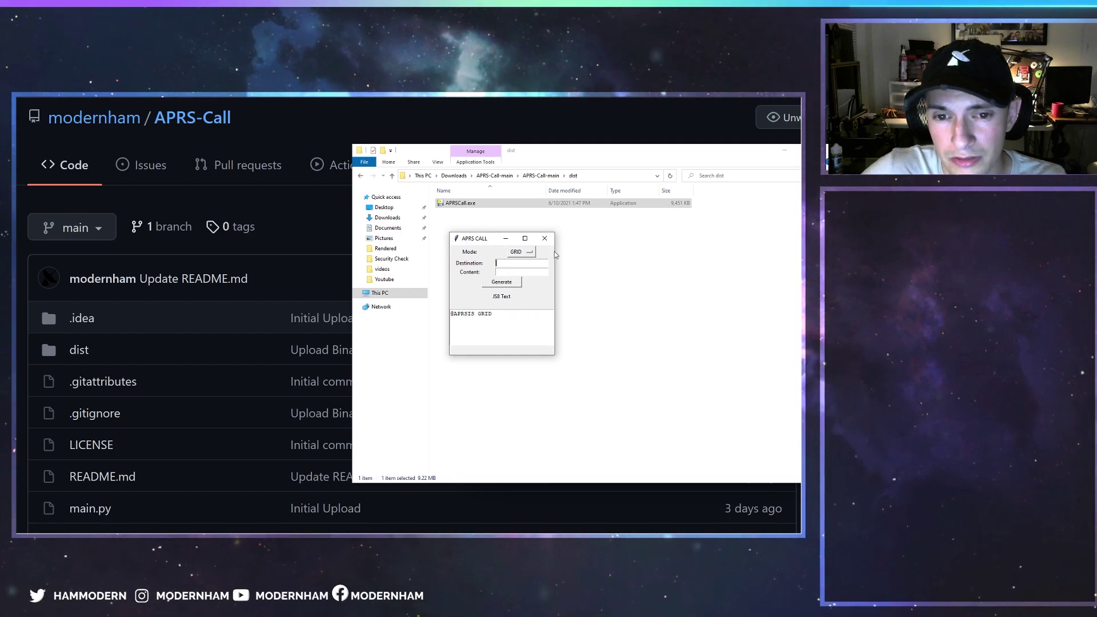
Generate an APRS-mode command, then return to the outer APRS-Call-main folder
click(519, 254)
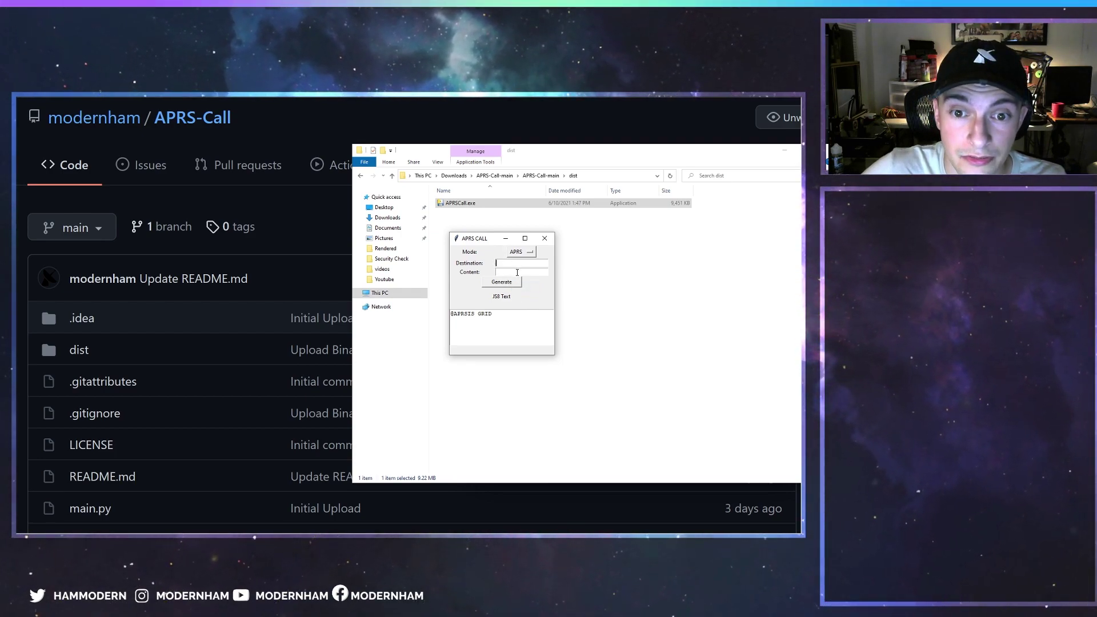
click(516, 273)
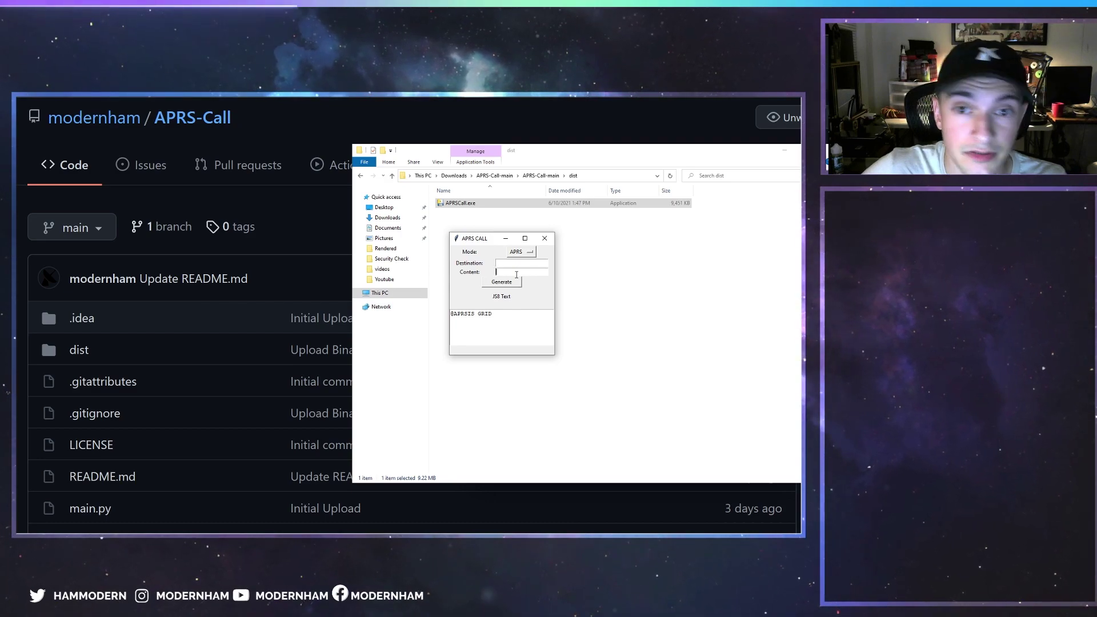
click(502, 282)
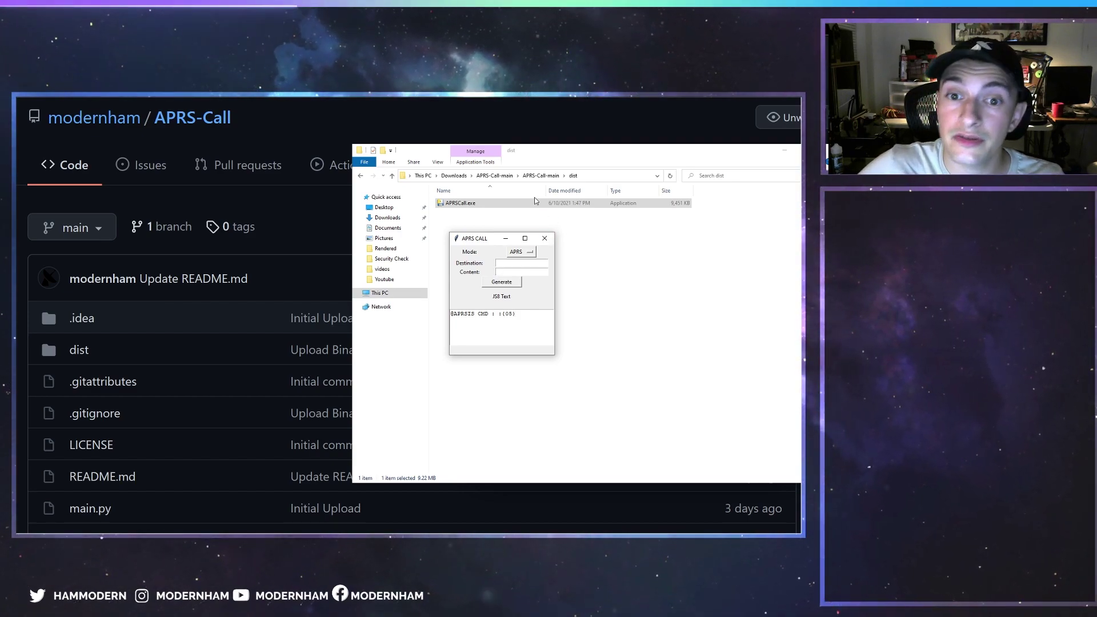
click(495, 175)
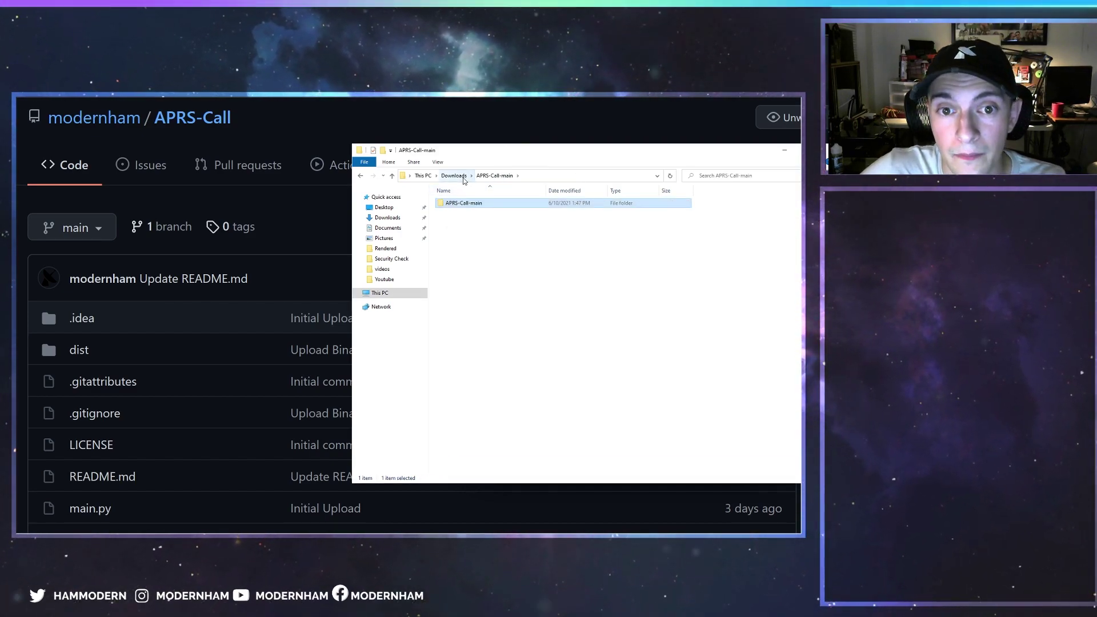
Open the nested APRS-Call-main source folder and start a Command Prompt there
double_click(464, 203)
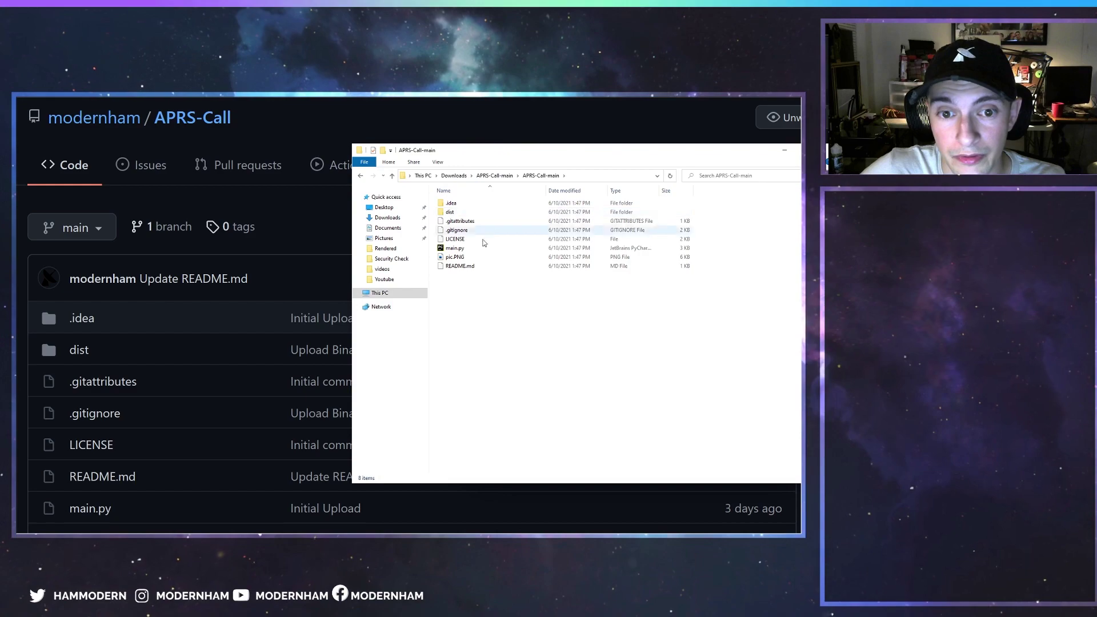
right_click(478, 307)
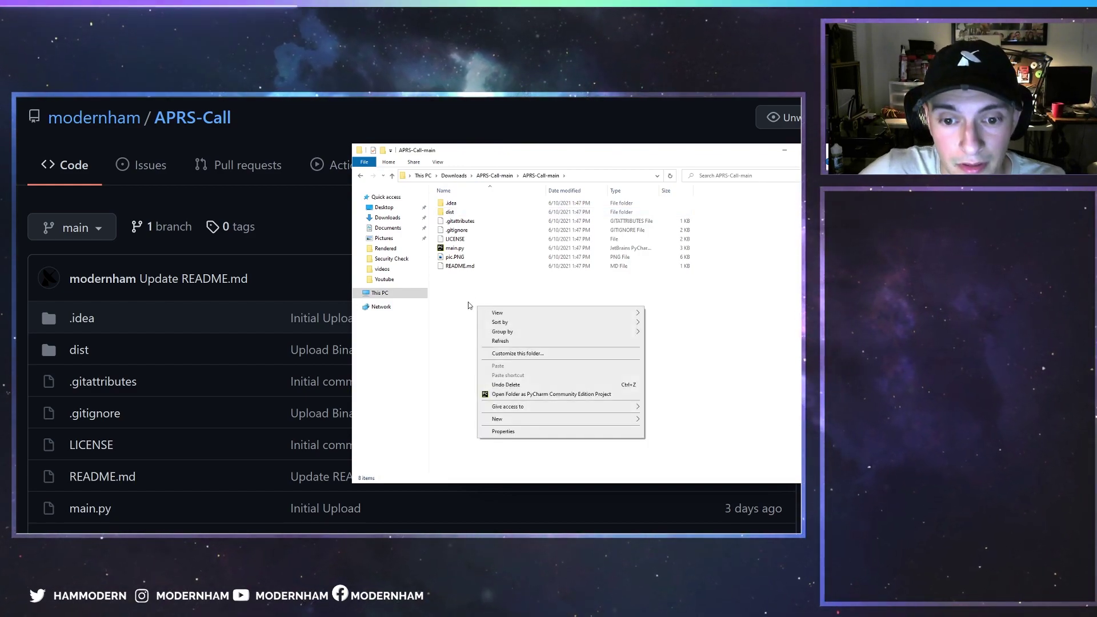
click(468, 302)
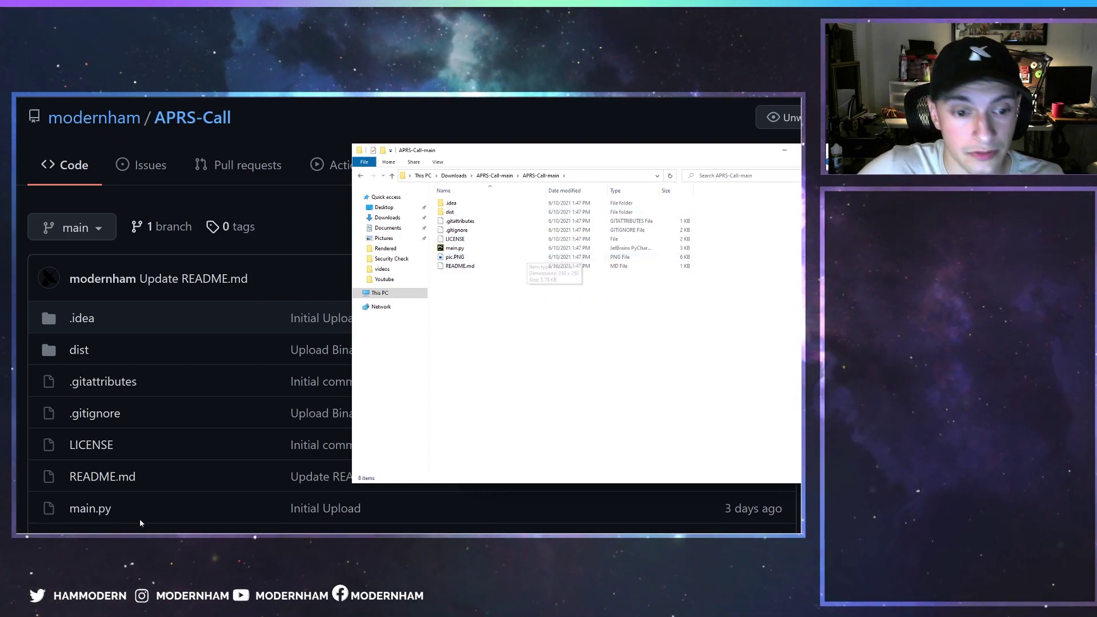
key(super+x)
key(Return)
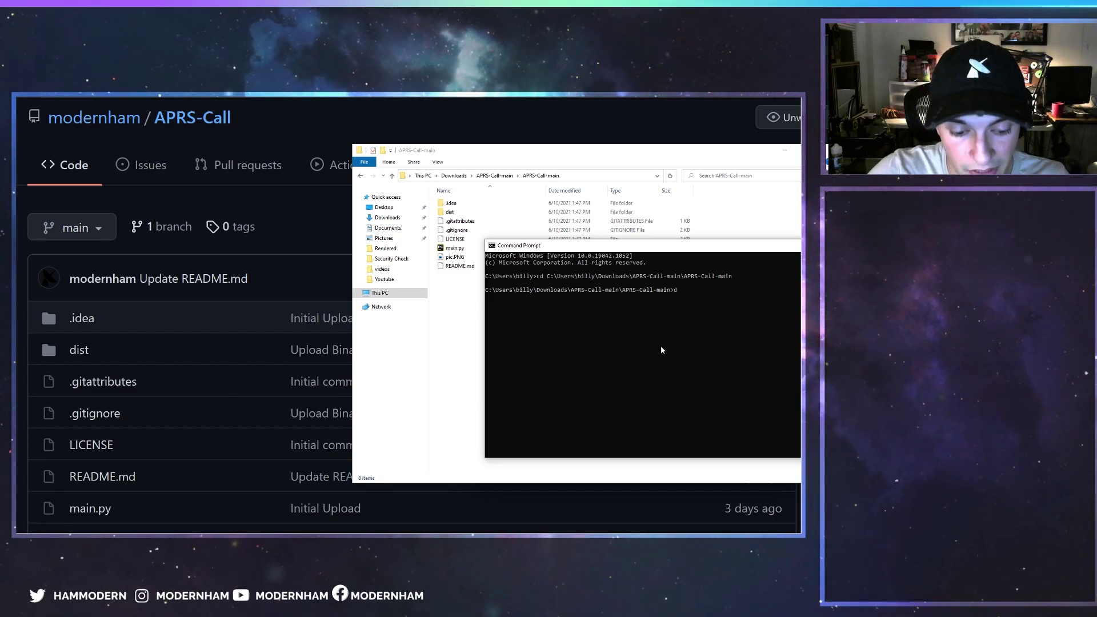
List the folder contents with dir and run python main.py
text(dir)
key(Return)
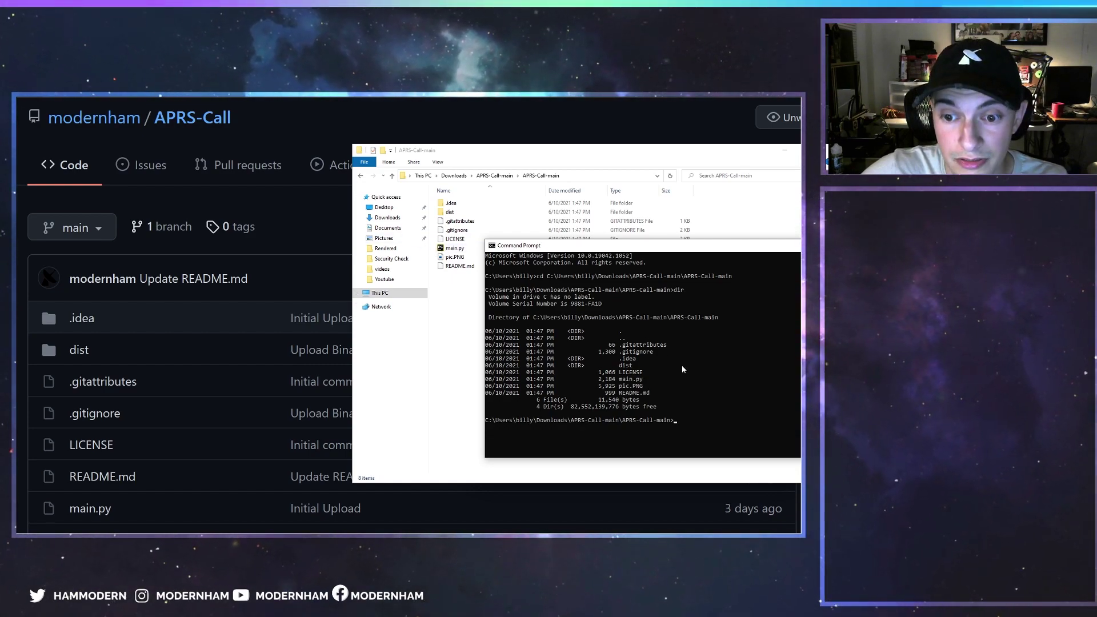
text(python)
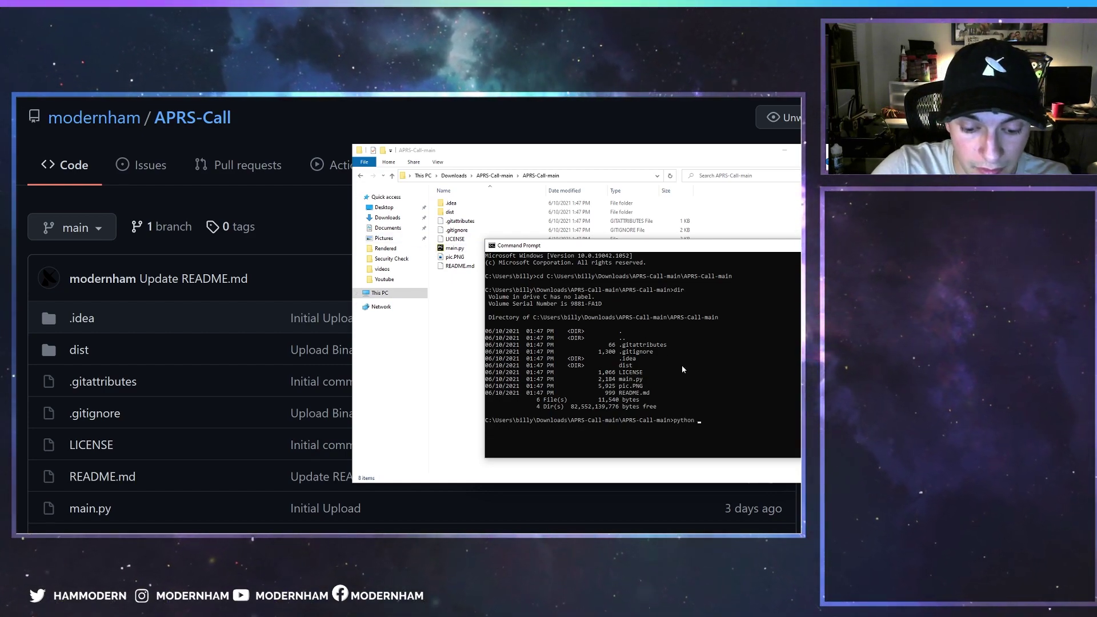
text( main.)
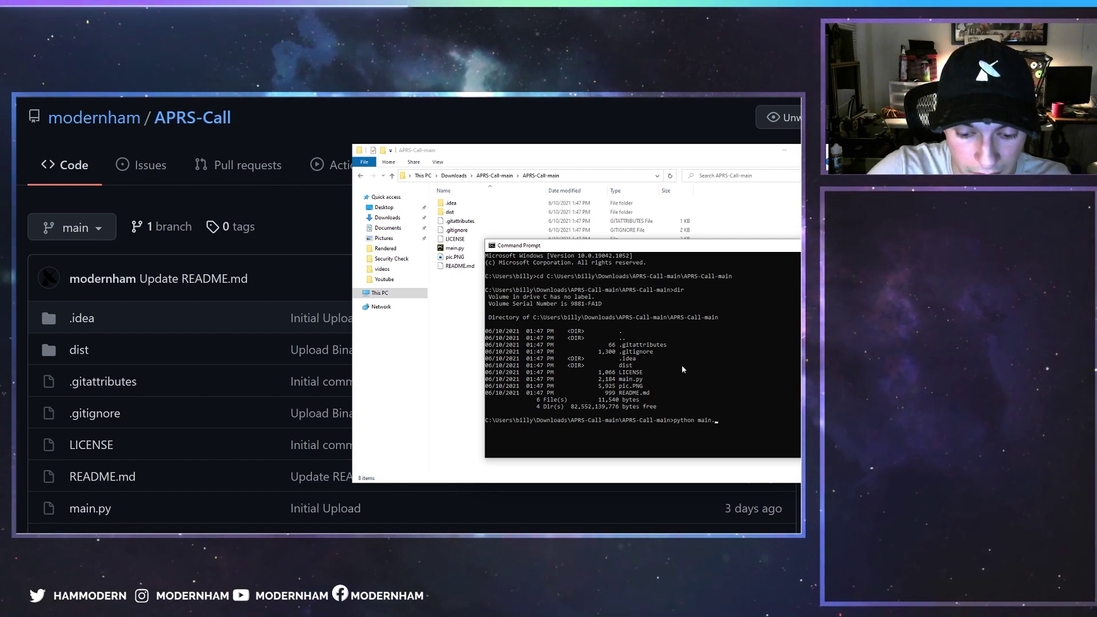
text(py)
key(Return)
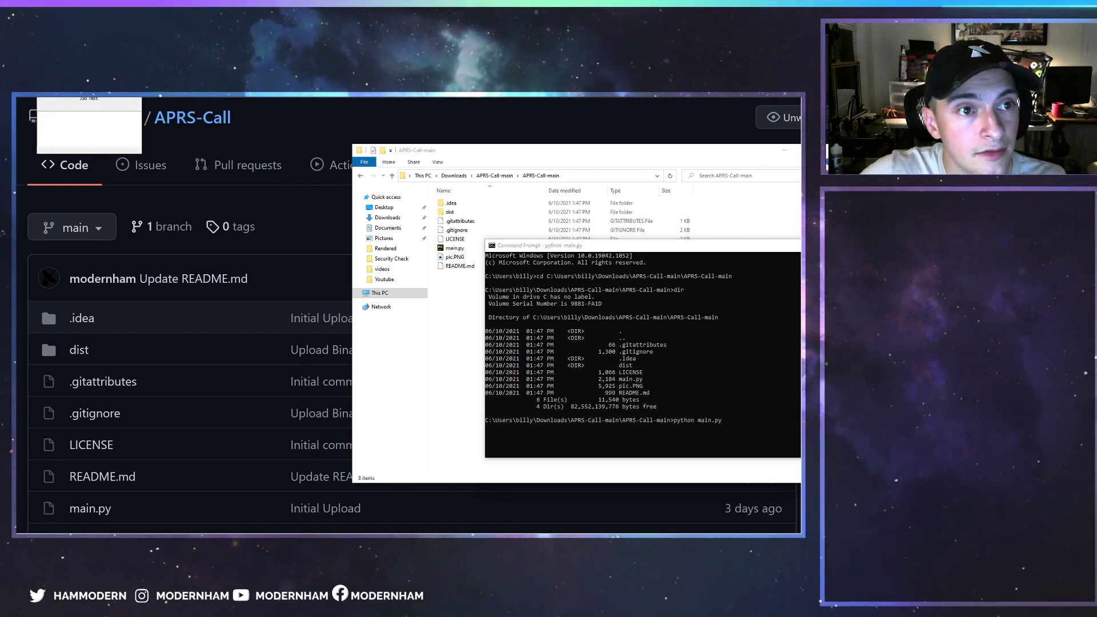
Bring the main.py APRS CALL window into view, cycle Mode through EMAIL, GRID, SMS, then close it
drag(62, 48, 157, 120)
drag(440, 260, 462, 286)
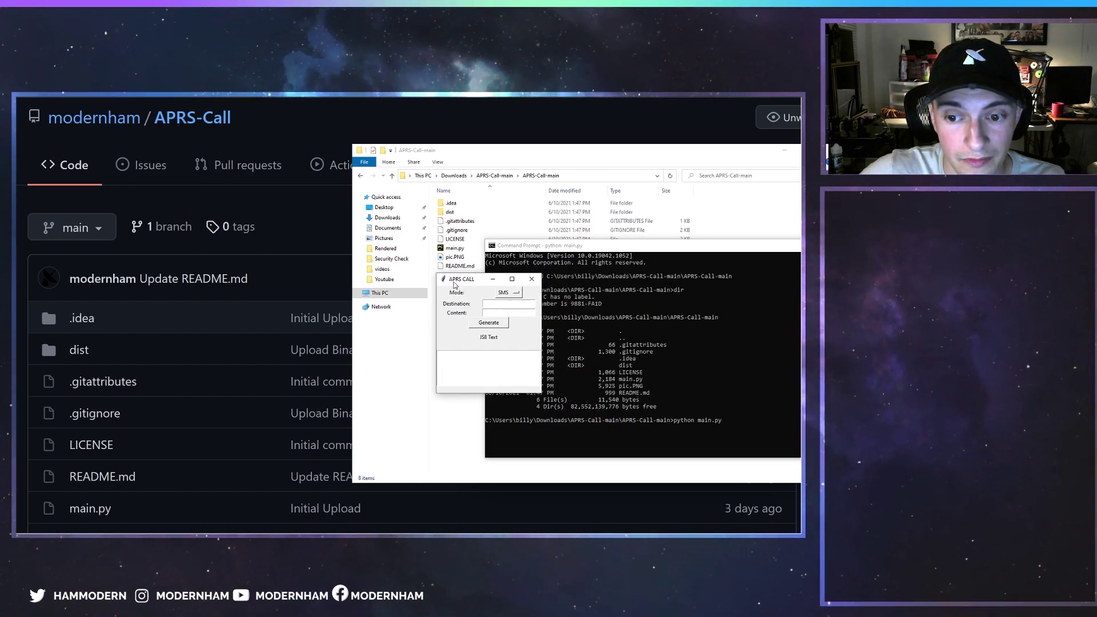
click(508, 296)
click(505, 309)
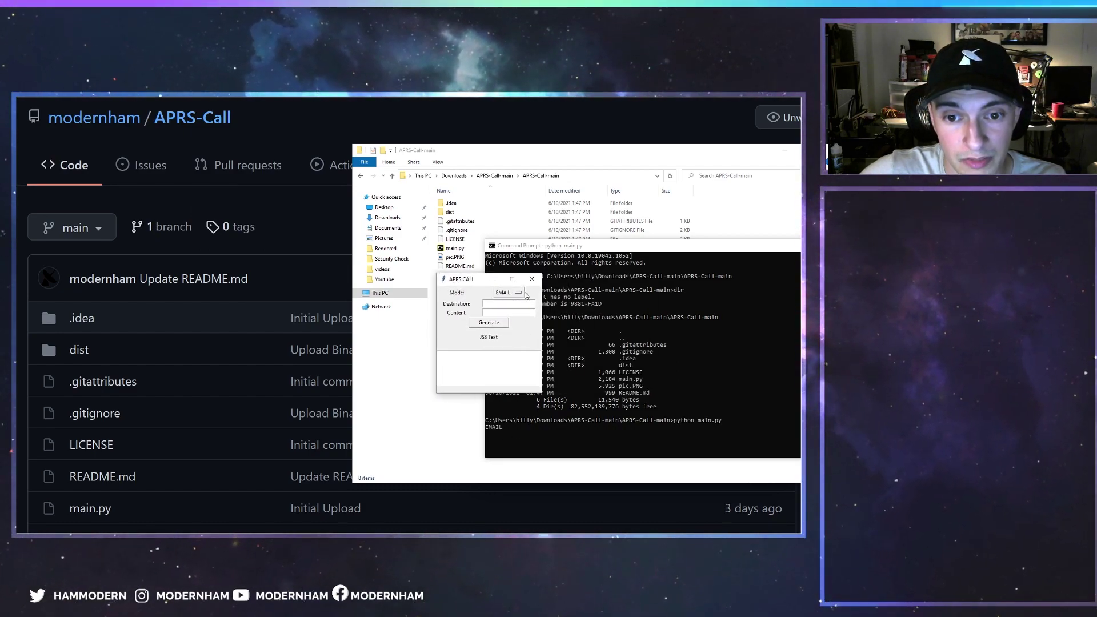
click(508, 293)
click(508, 321)
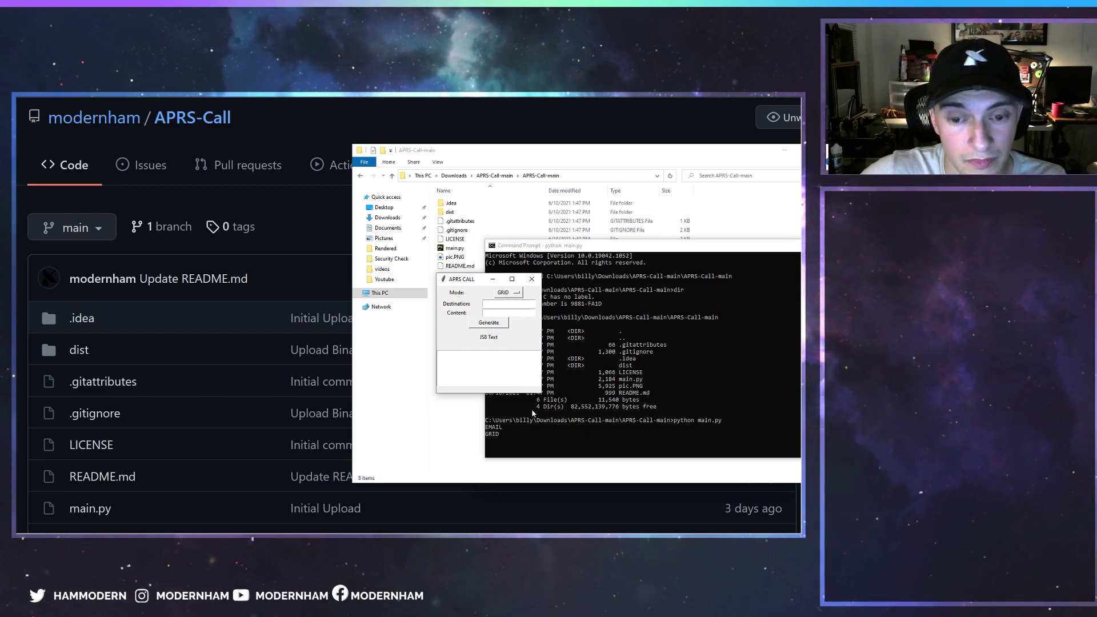
click(518, 295)
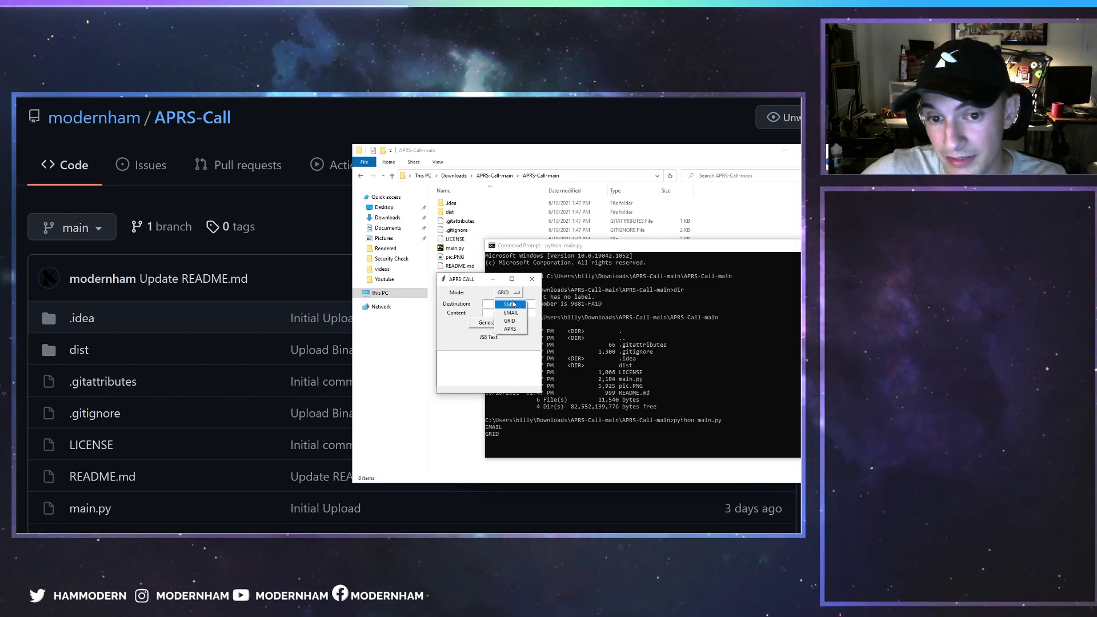
click(513, 303)
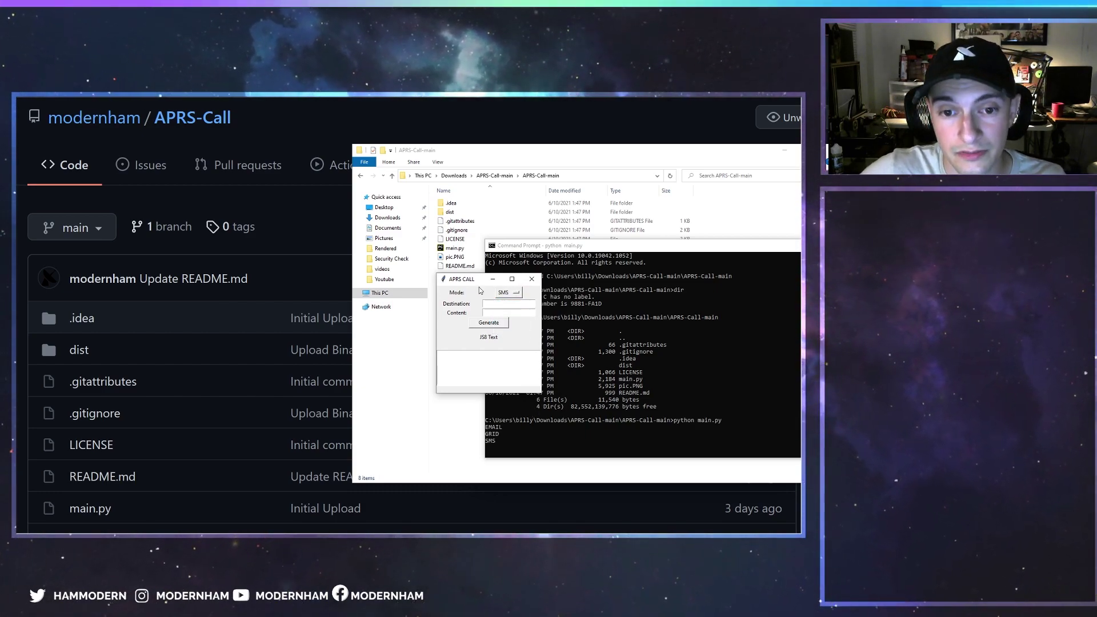
drag(471, 285, 466, 284)
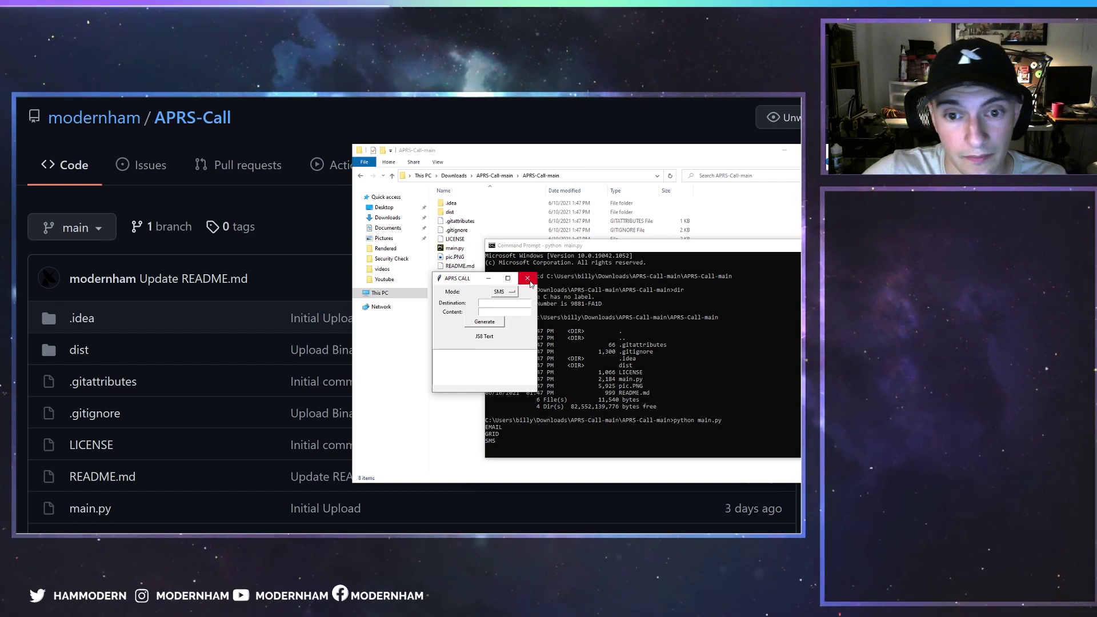
click(527, 279)
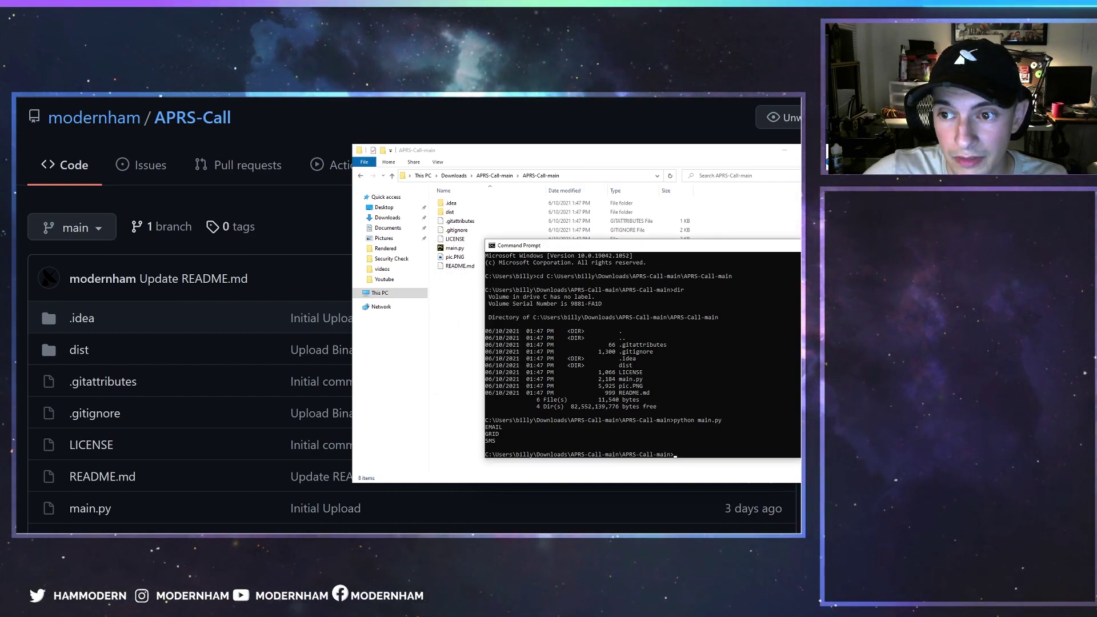
Close Command Prompt and place the APRS Call window beside JS8Call's messages panel
key(alt+F4)
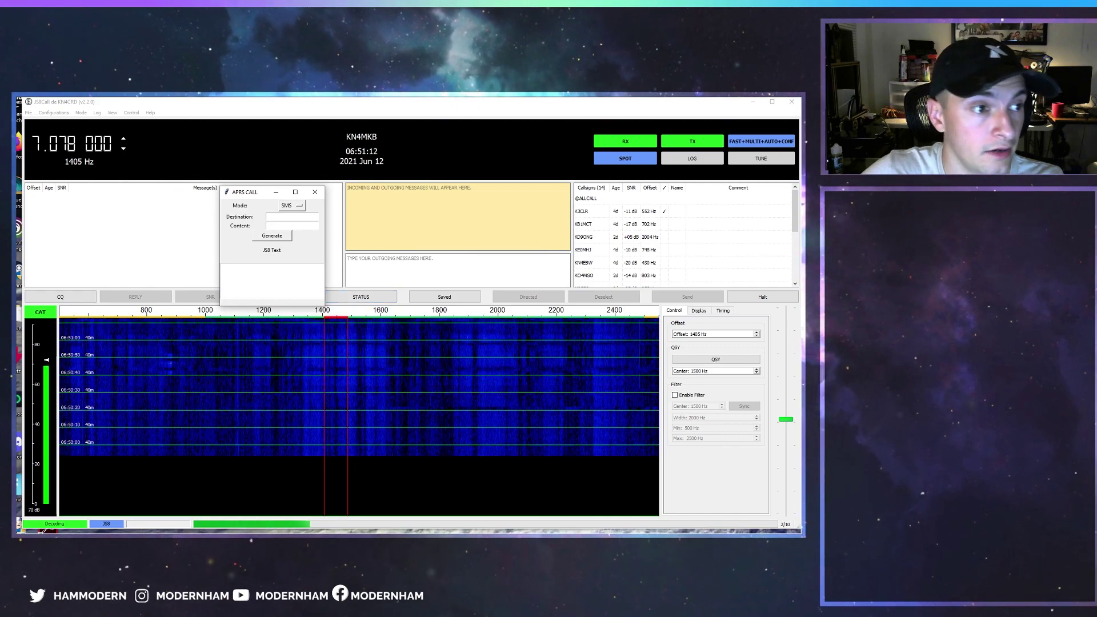
drag(256, 192, 203, 112)
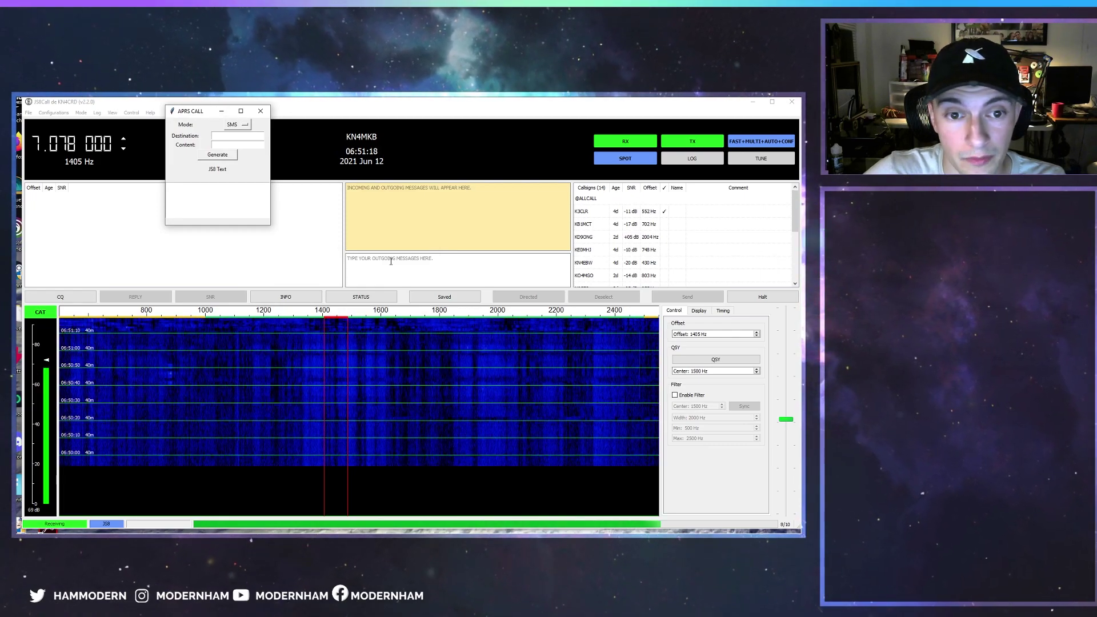
click(222, 111)
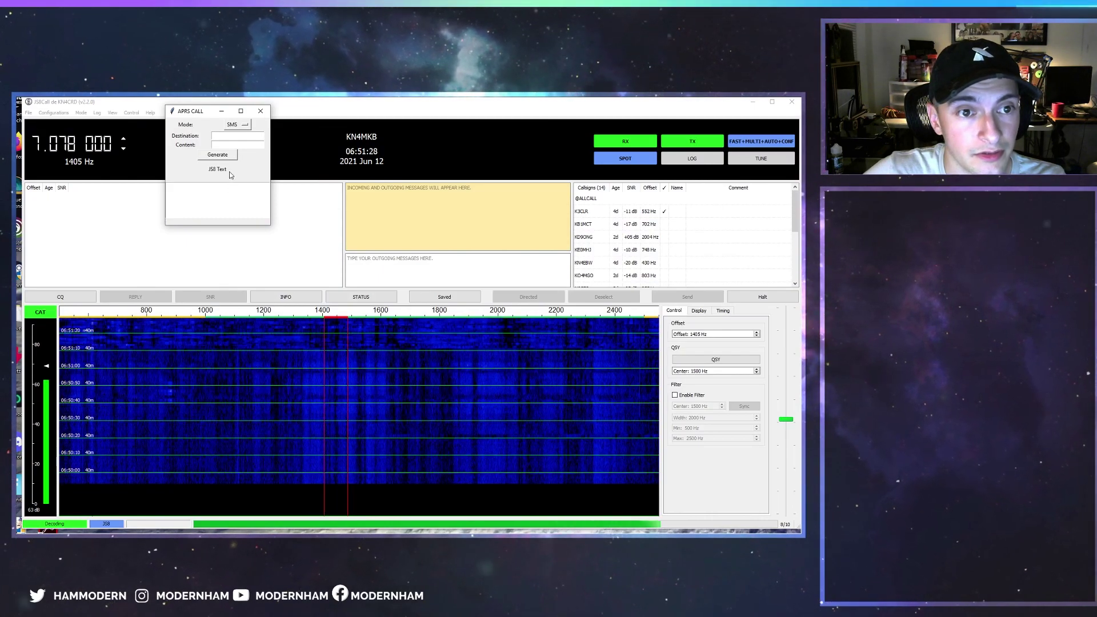
Keep the APRS Call mode on SMS and paste the destination phone number
click(237, 124)
click(243, 137)
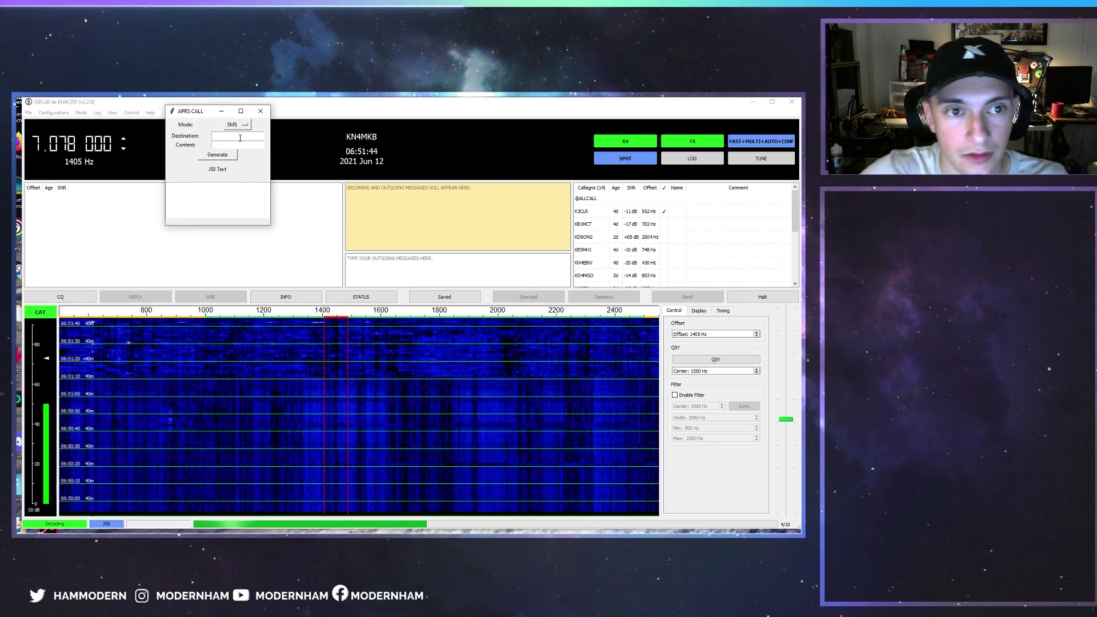
key(ctrl+v)
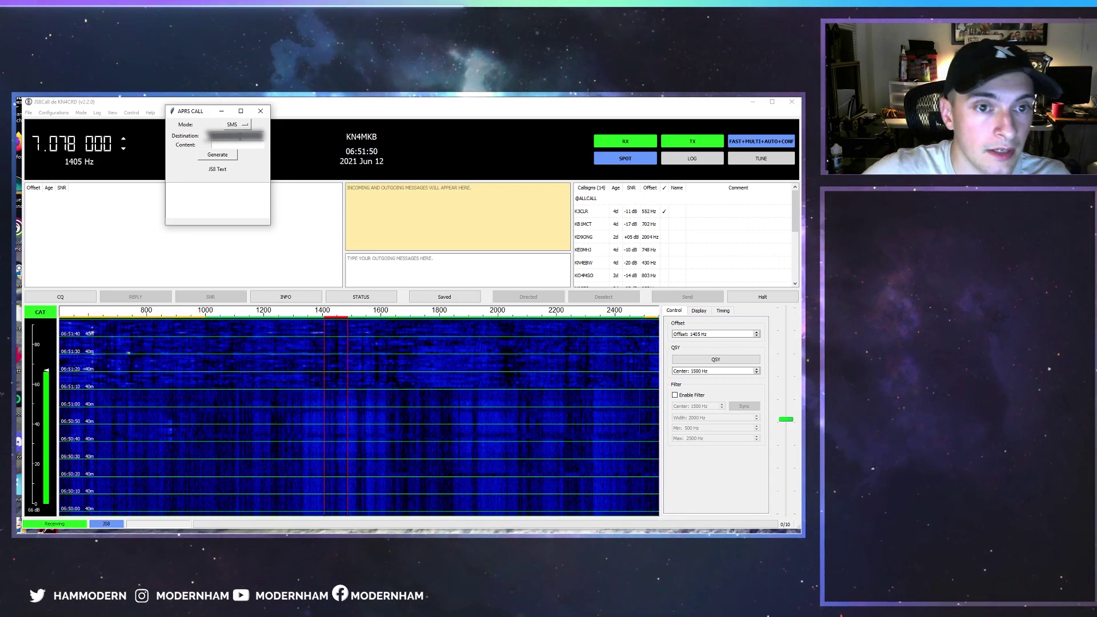
click(240, 144)
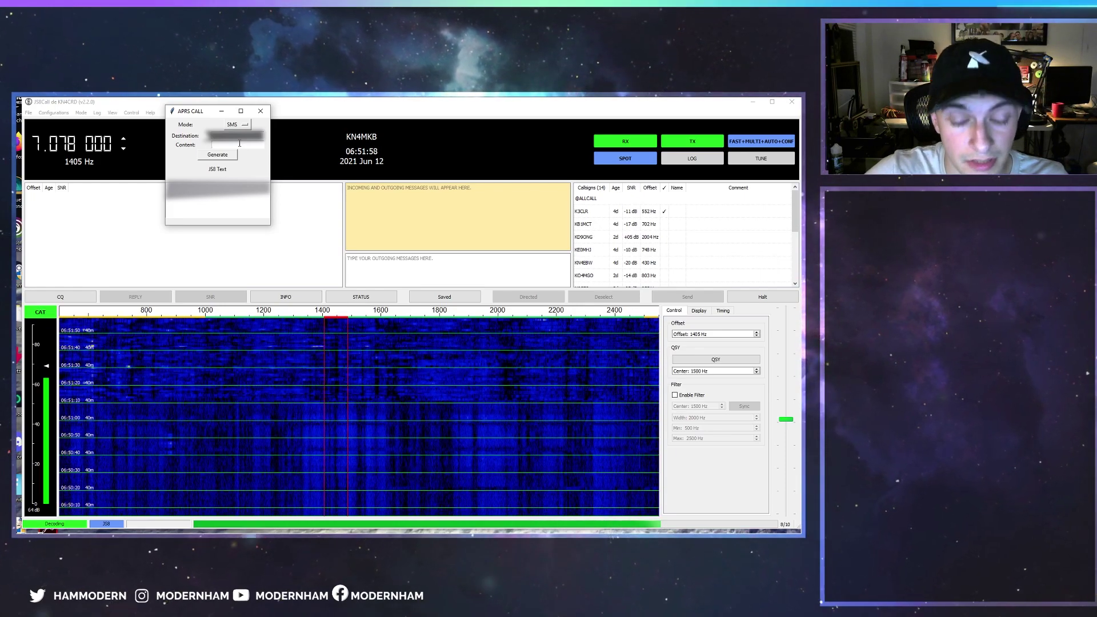
Enter 'Test message' as content, generate the SMS command, and select the output line
text(Tes)
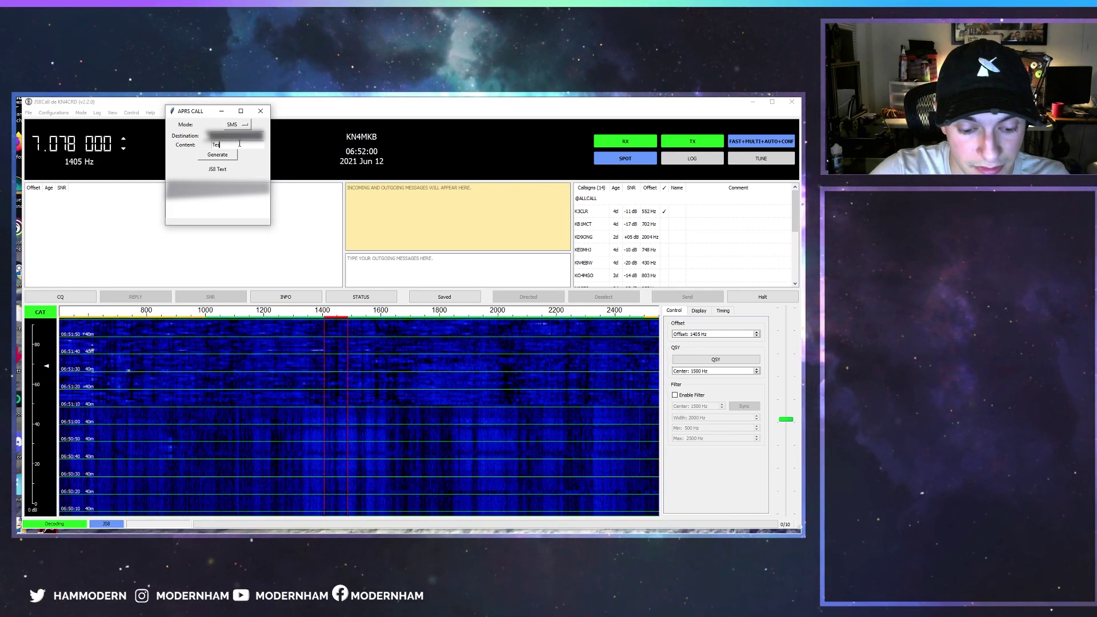
text(t message)
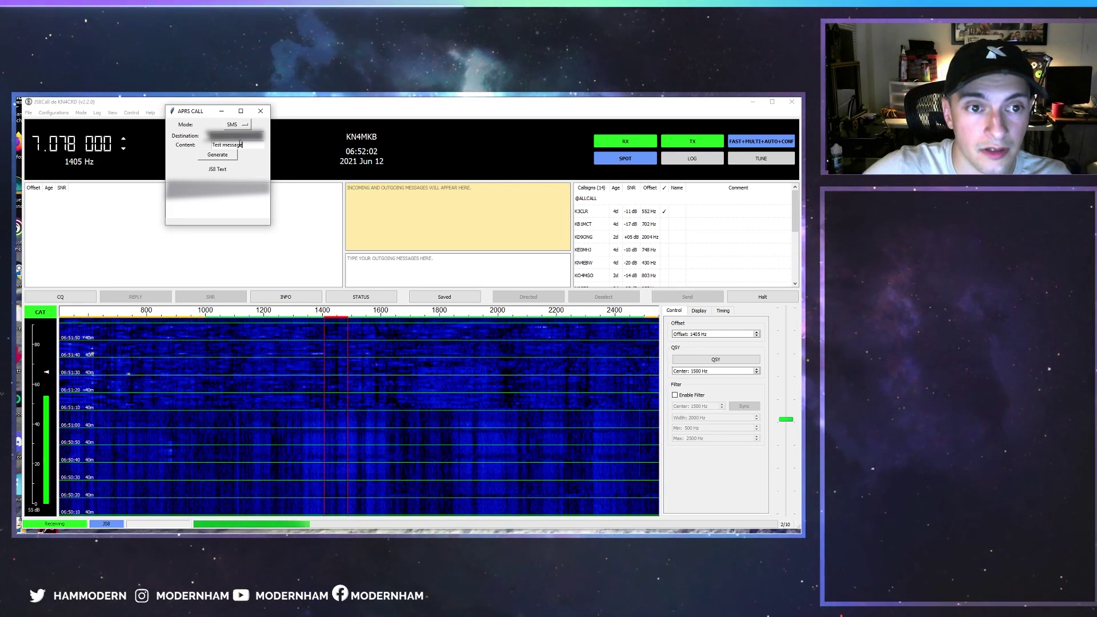
click(234, 155)
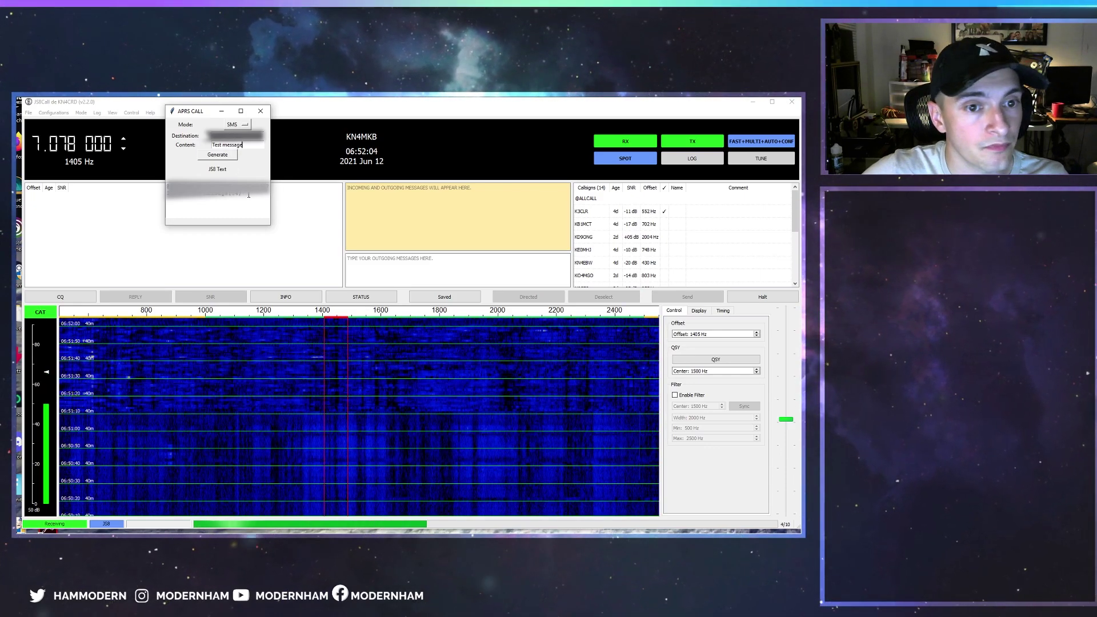
drag(224, 194, 161, 183)
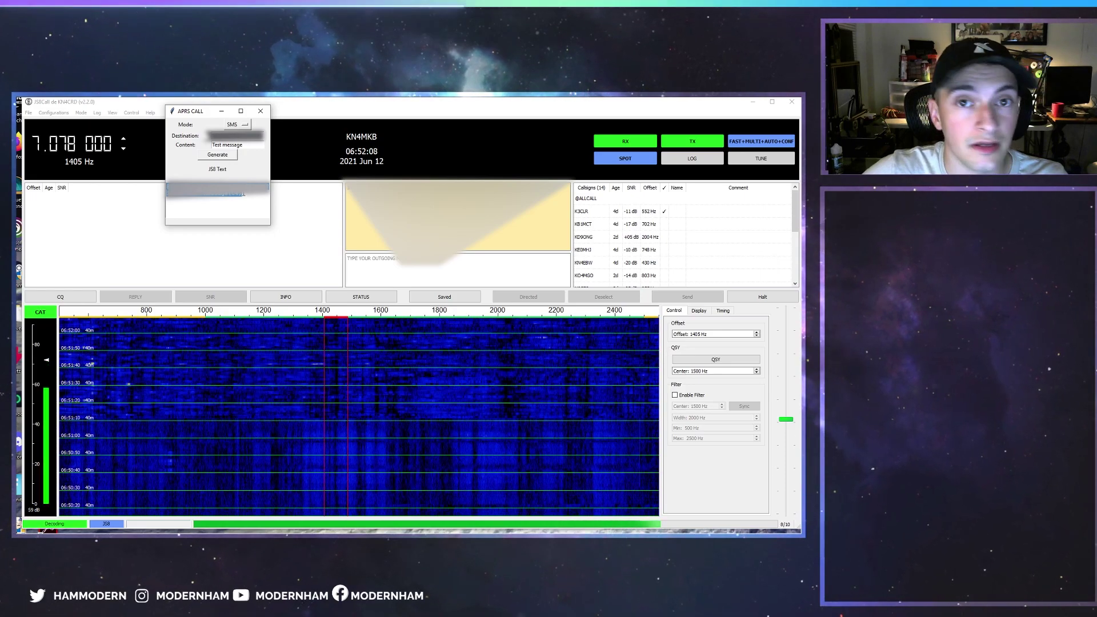
Paste the command into JS8Call's outgoing message box, send it, then halt
click(393, 262)
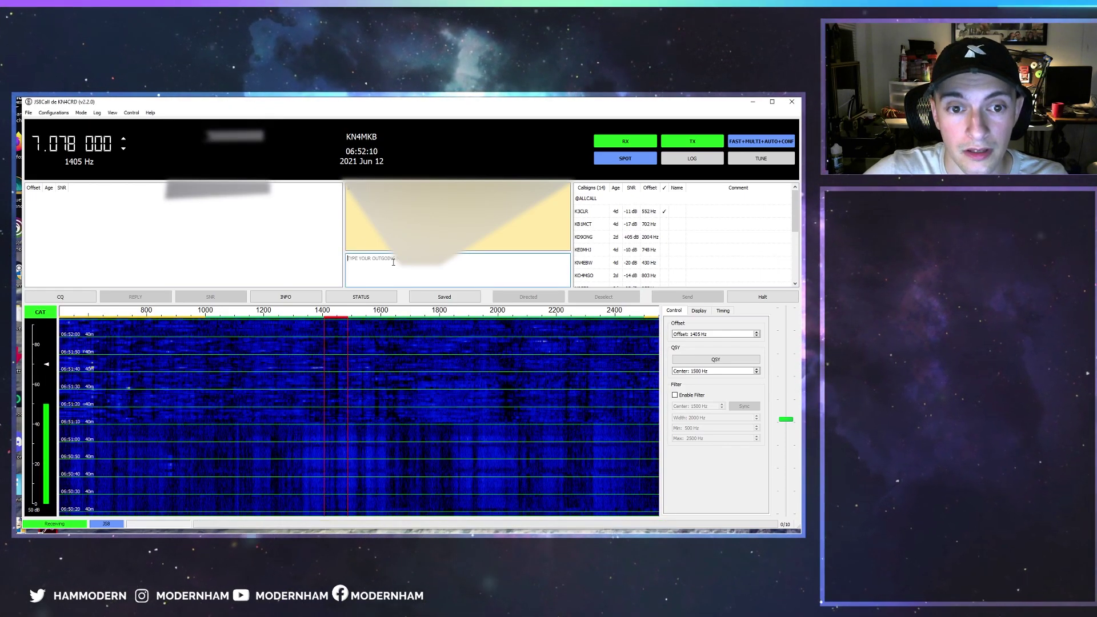
key(ctrl+v)
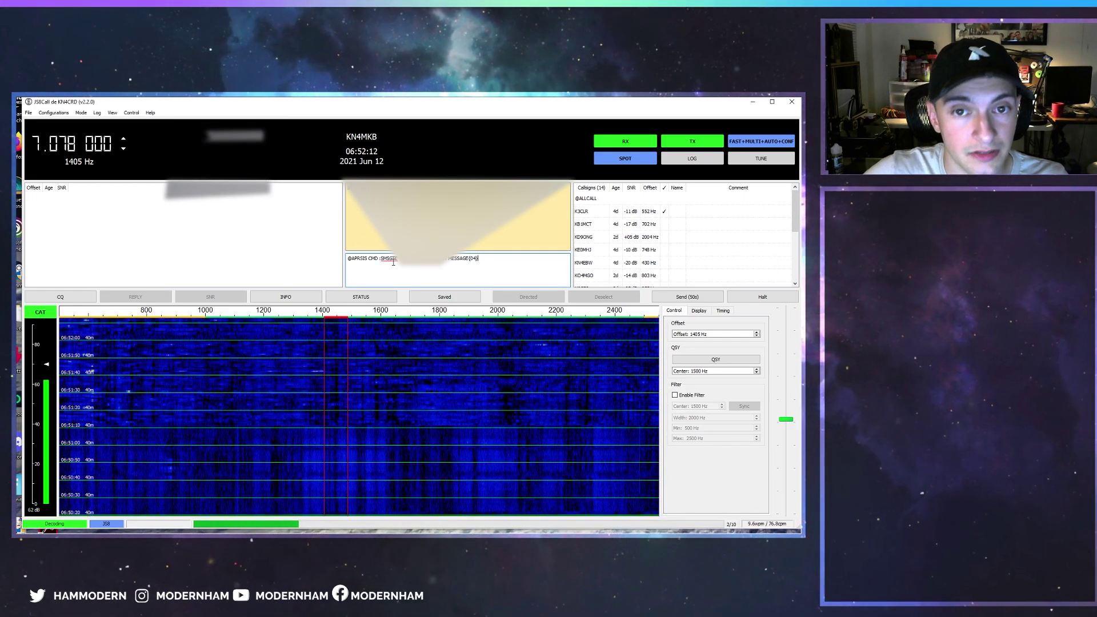
click(673, 300)
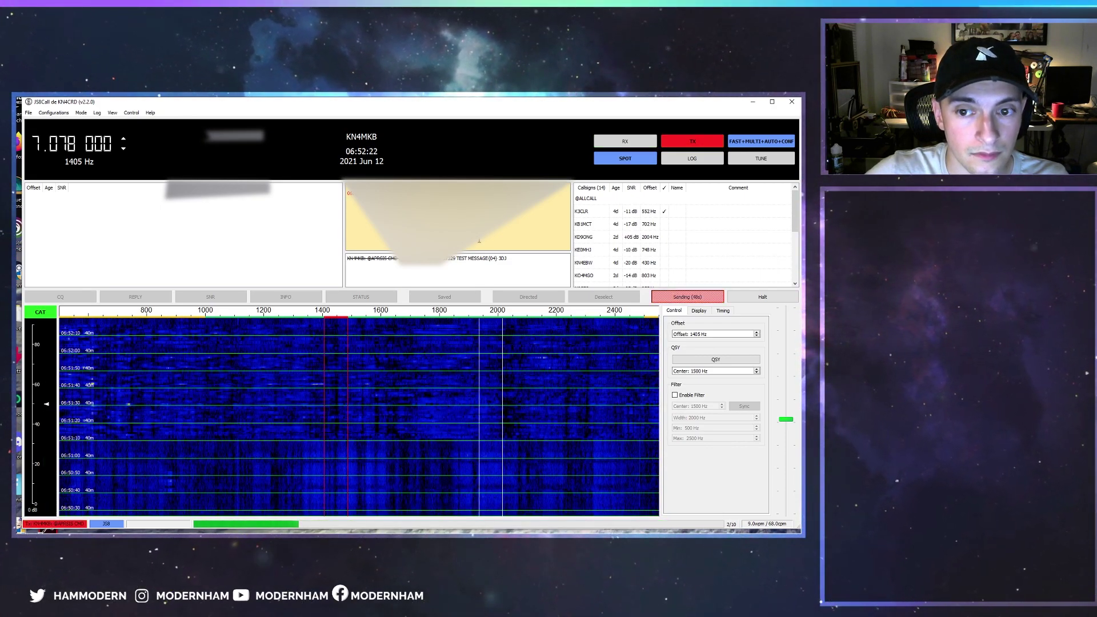
click(686, 298)
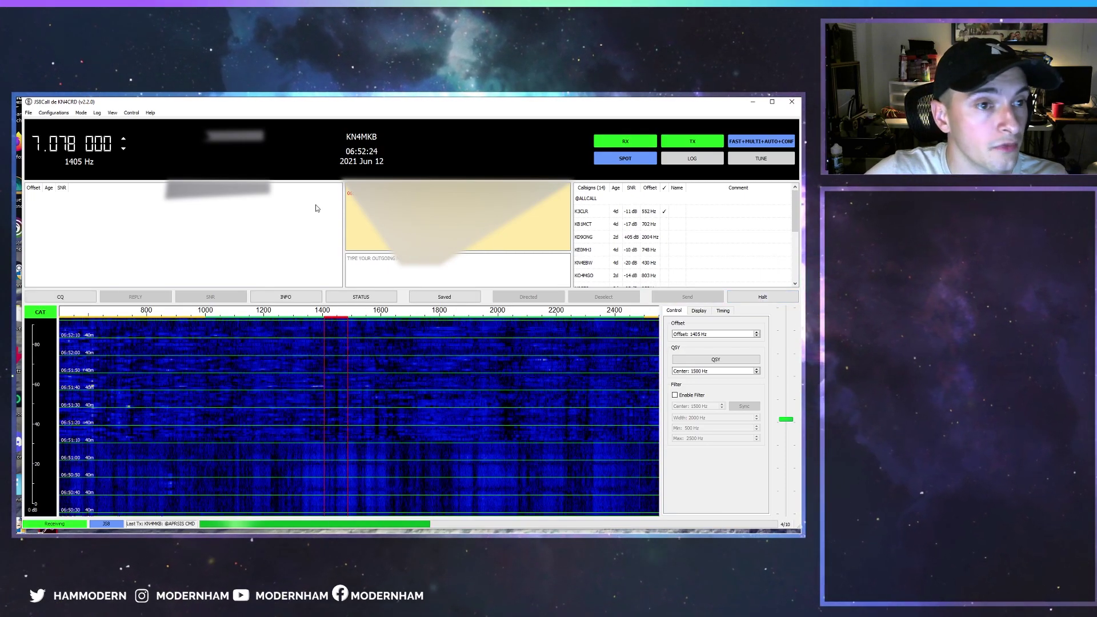
Glance at JS8Call's speed options, then set the APRS Call helper's message type to GRID
click(81, 112)
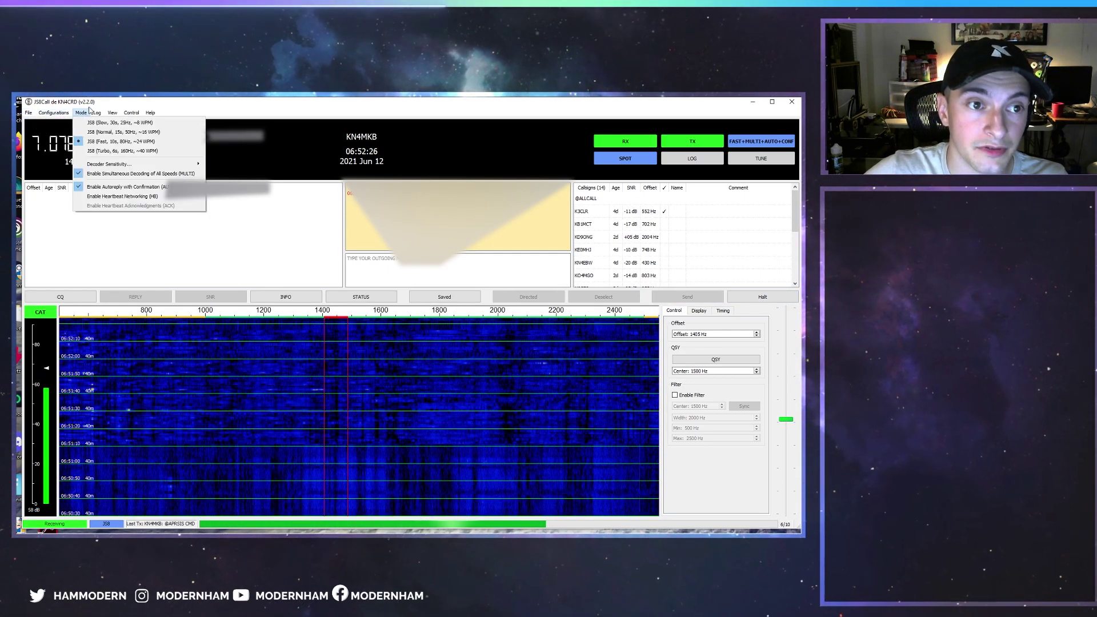
click(81, 113)
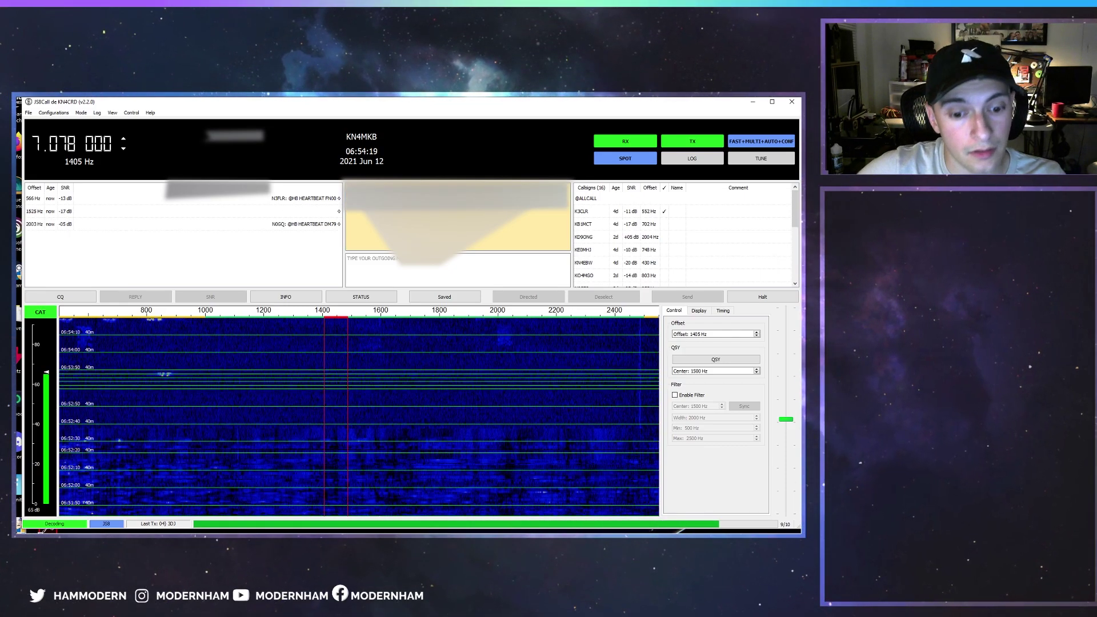
key(alt+Tab)
click(239, 124)
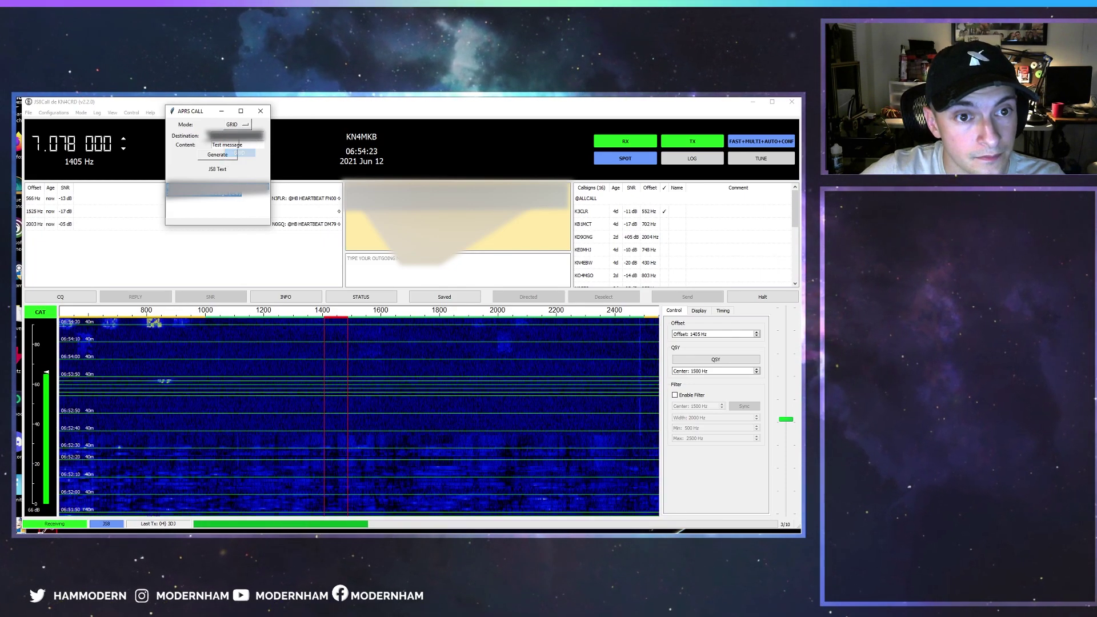
click(239, 153)
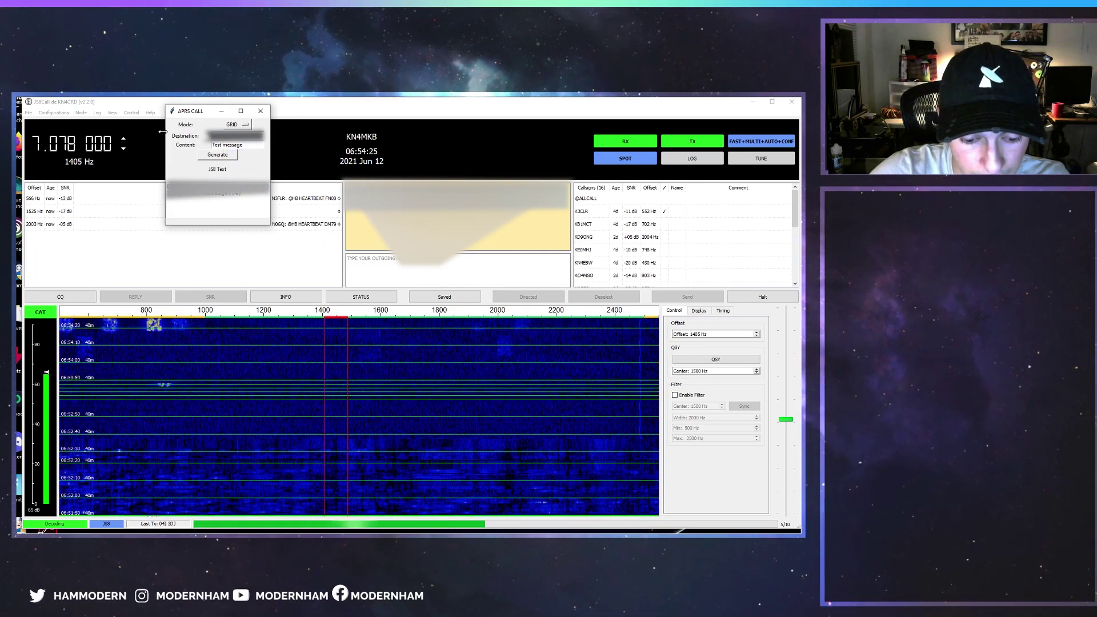
Enter grid square em77 as content, clear the destination, and generate the GRID command
text(em77us)
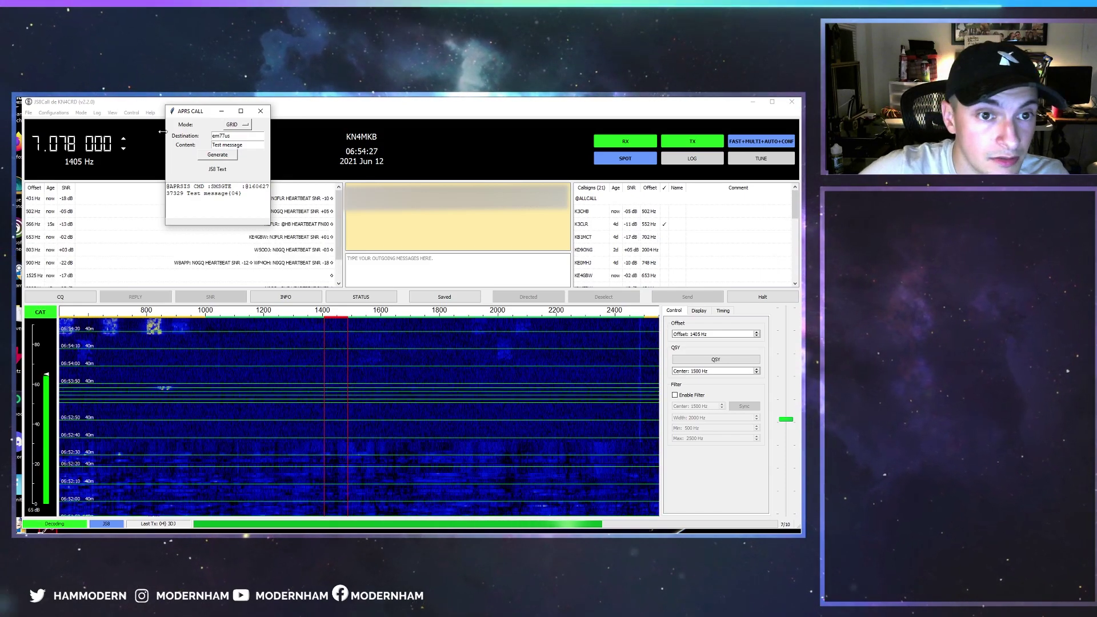
key(BackSpace)
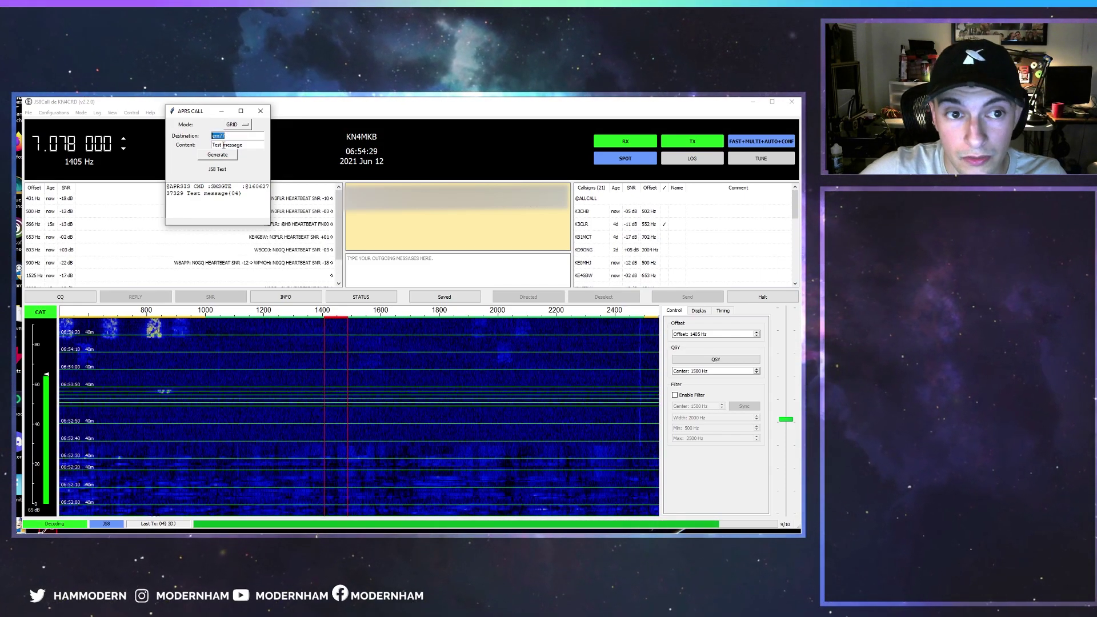
click(230, 157)
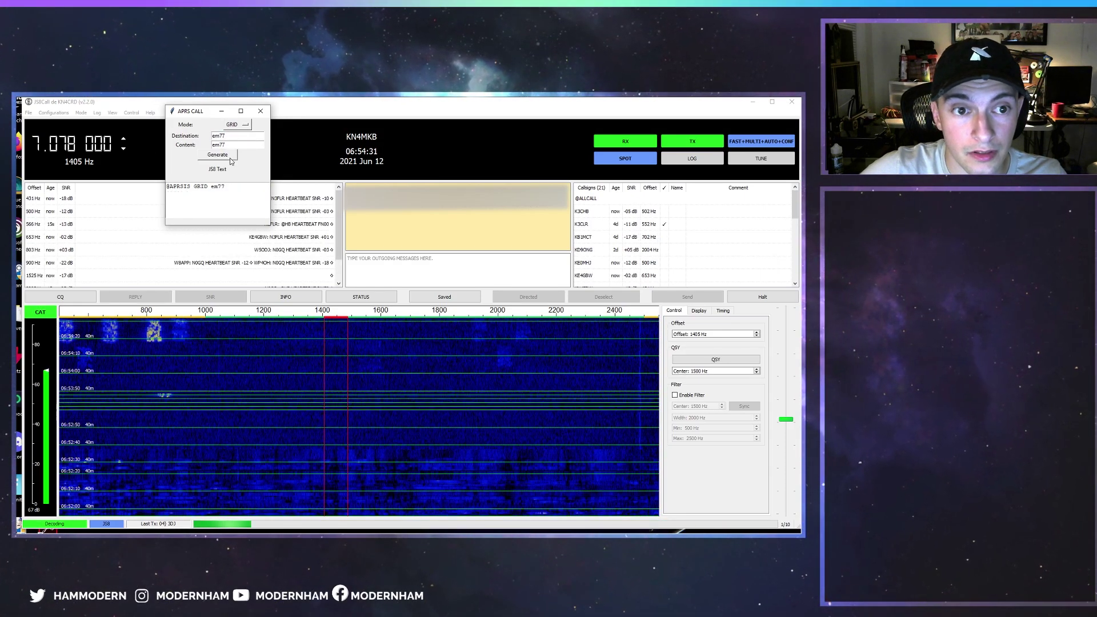
click(231, 145)
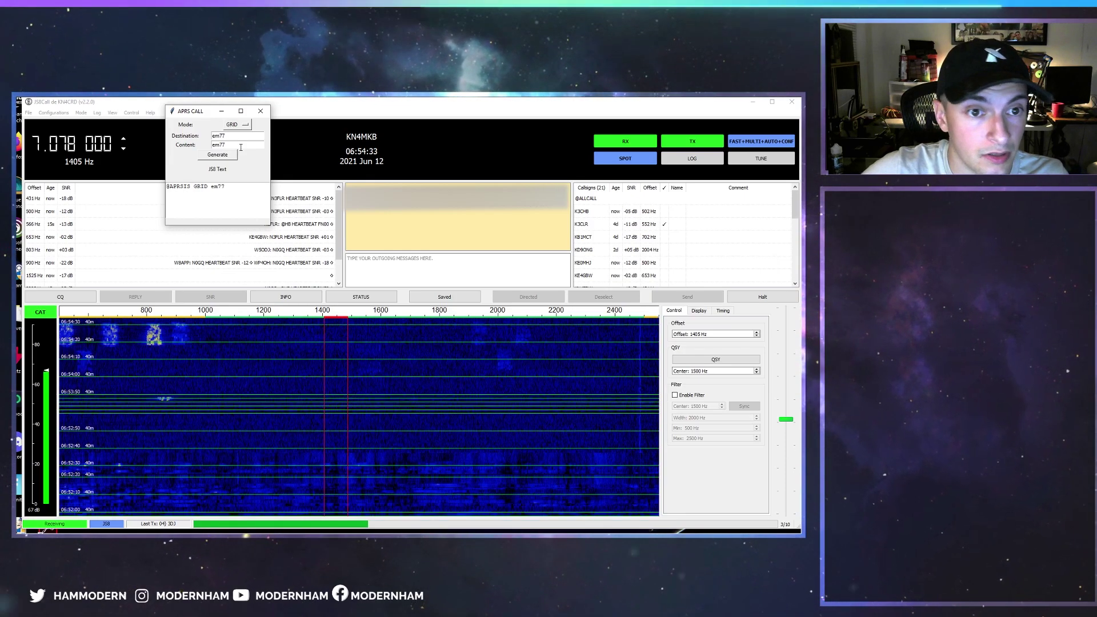
key(ctrl+a)
key(BackSpace)
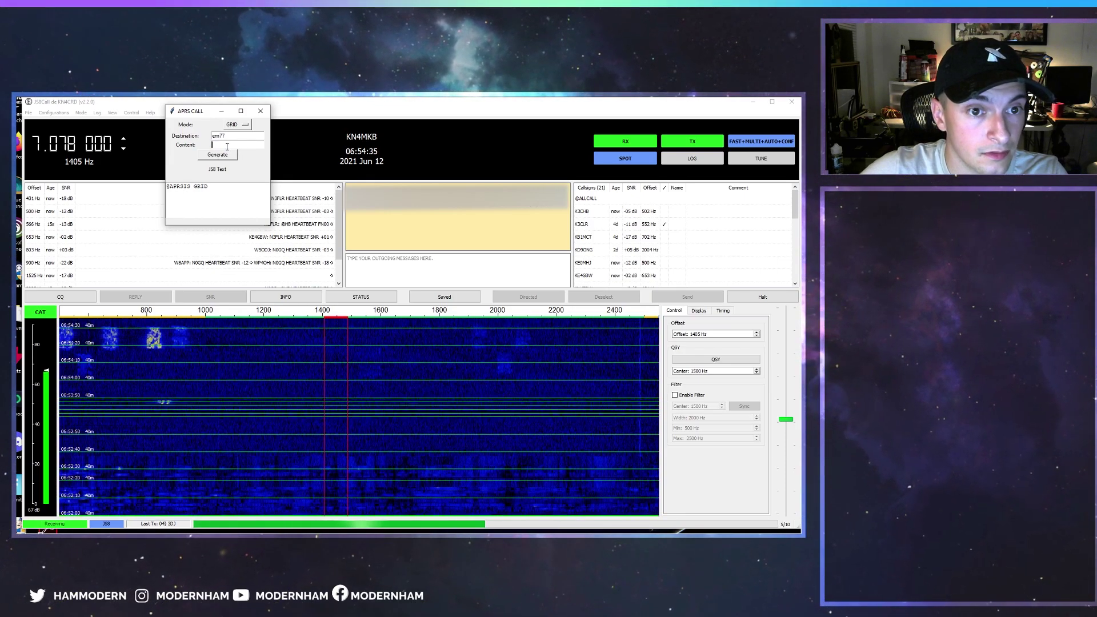
text(em)
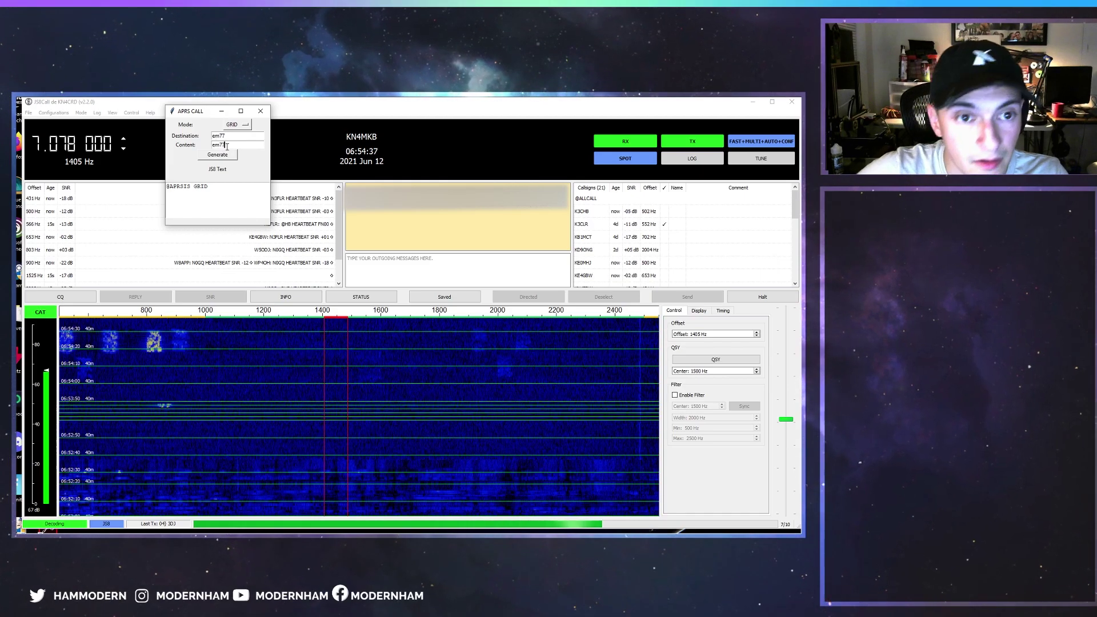
text(77)
click(244, 144)
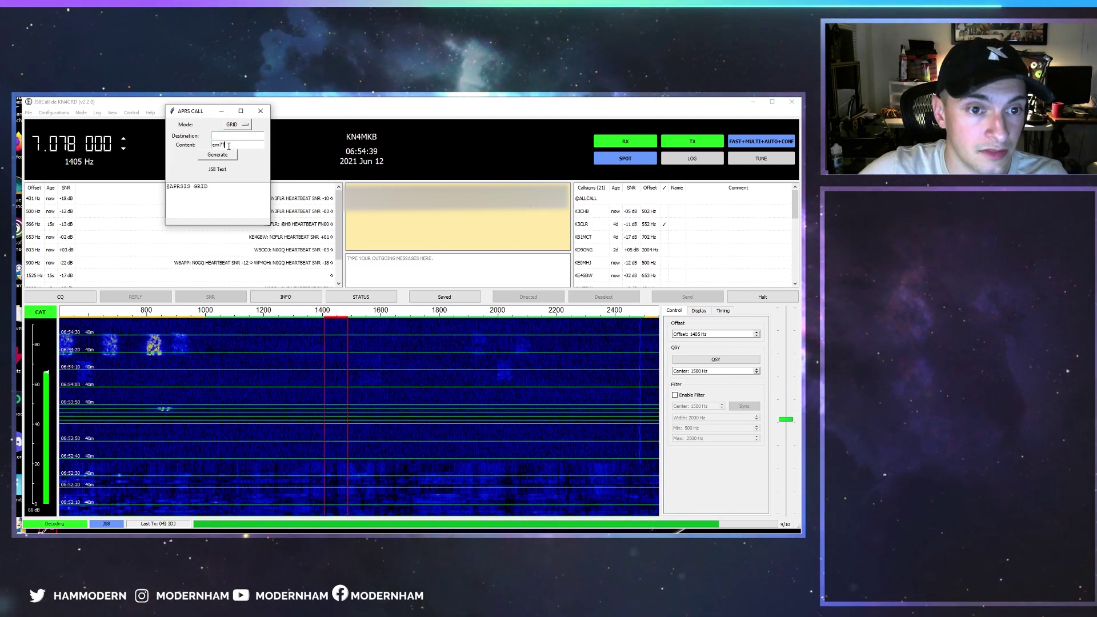
triple_click(232, 193)
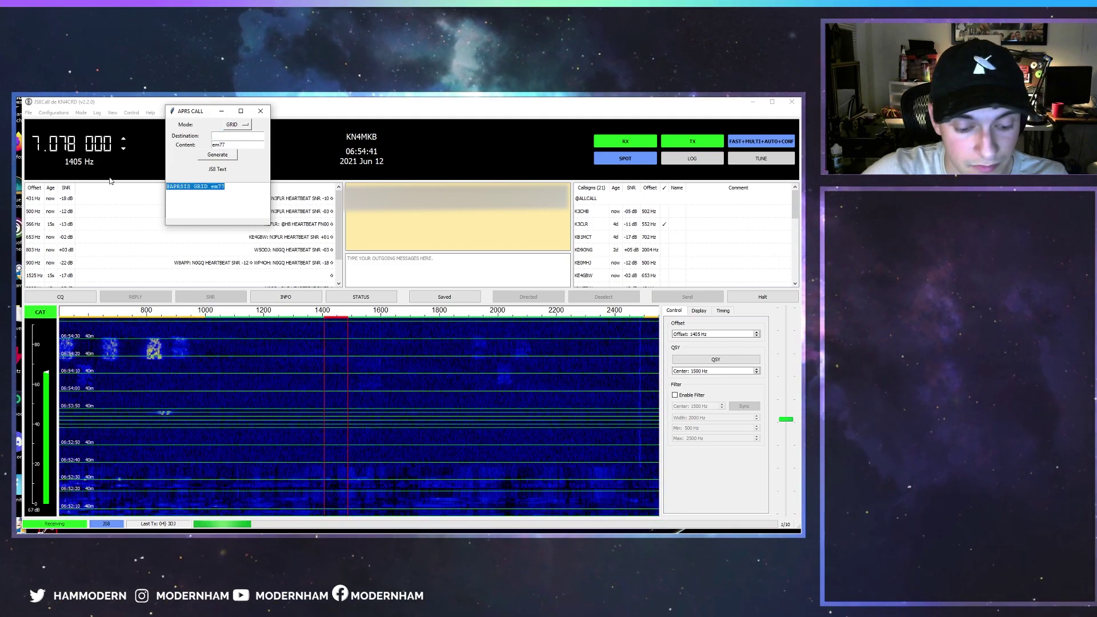
click(477, 263)
text(@APRSIS GRID EM77)
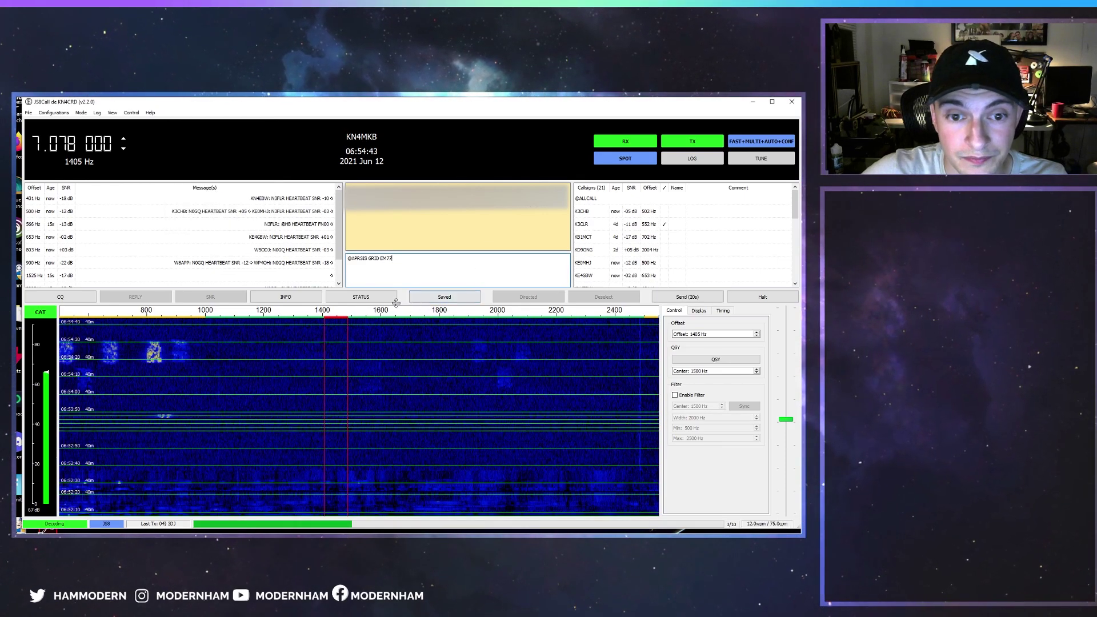
click(688, 297)
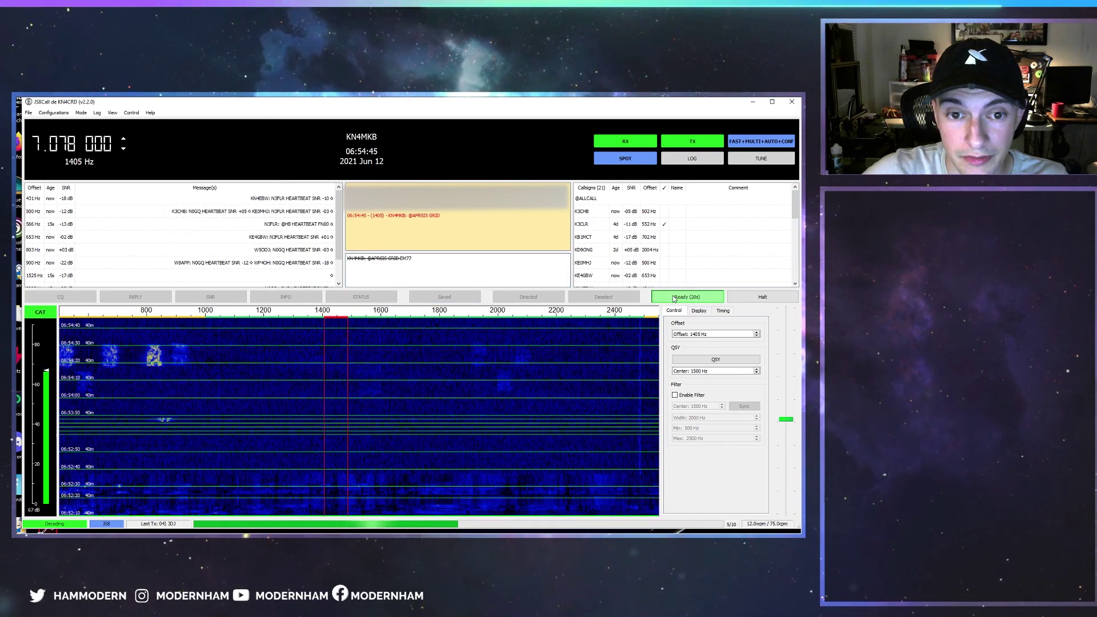
key(alt+Tab)
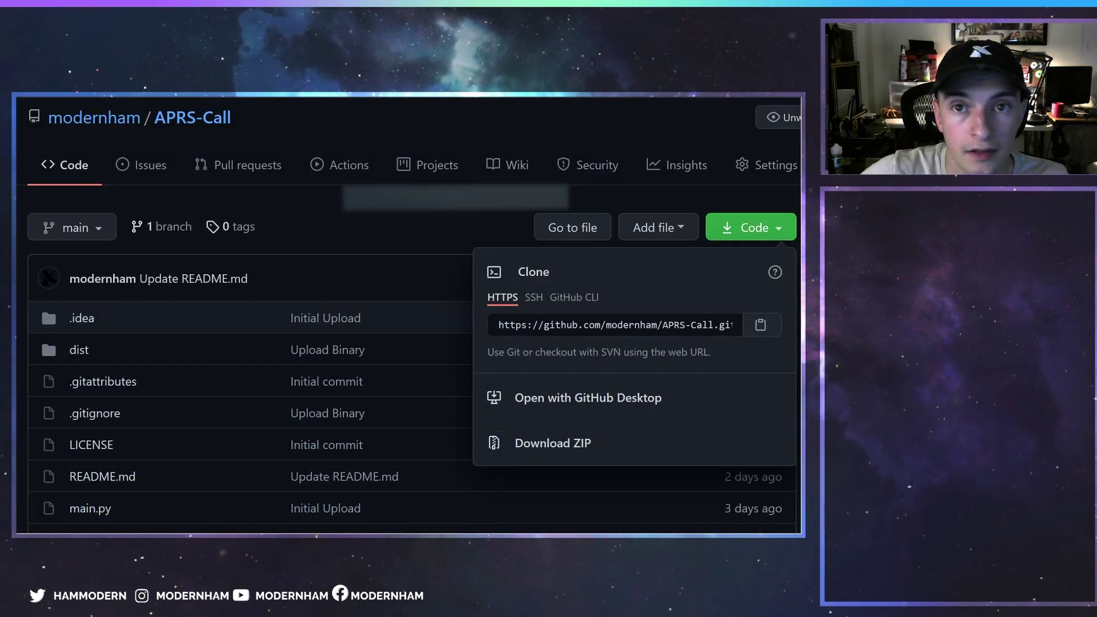
key(super+Down)
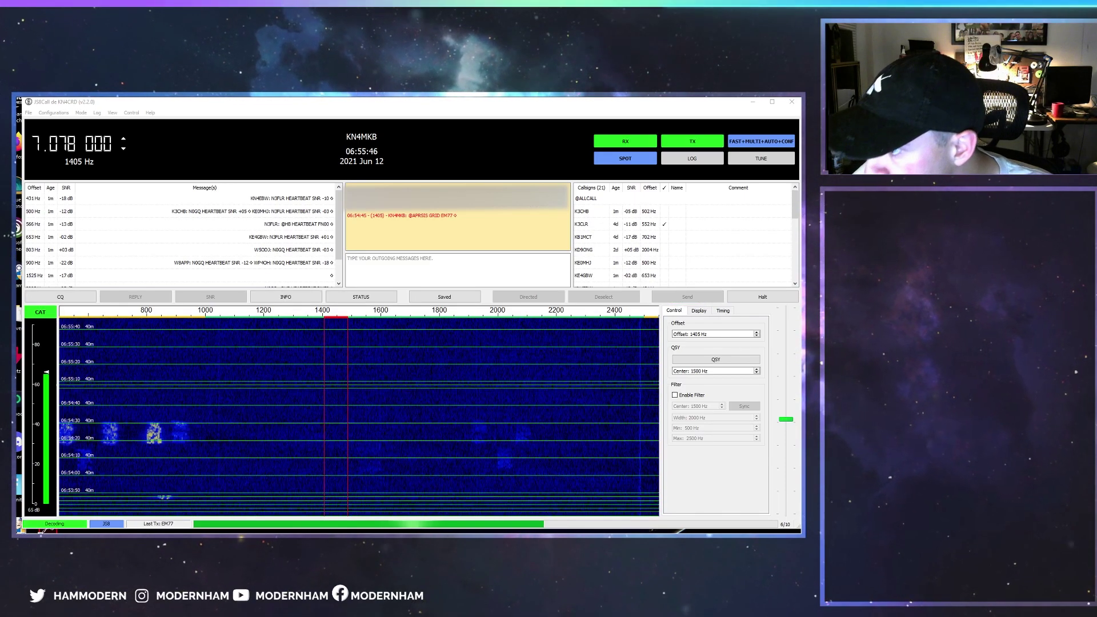
key(alt+Tab)
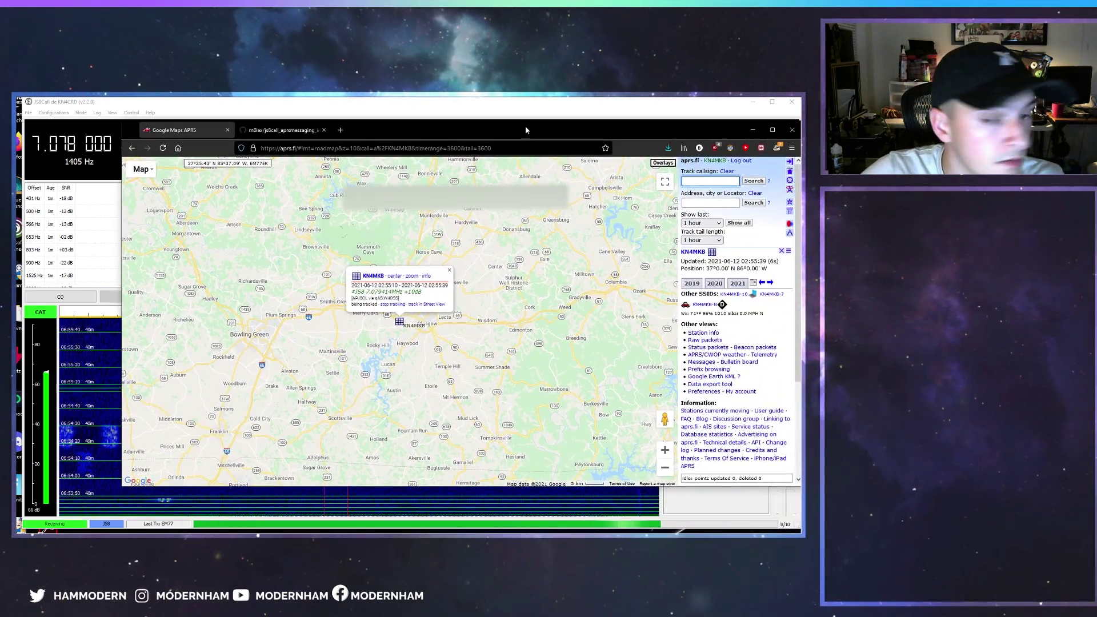
Pan and zoom the aprs.fi map to the station marker near Bowling Green, then move the browser aside to reveal JS8Call
drag(371, 344, 498, 287)
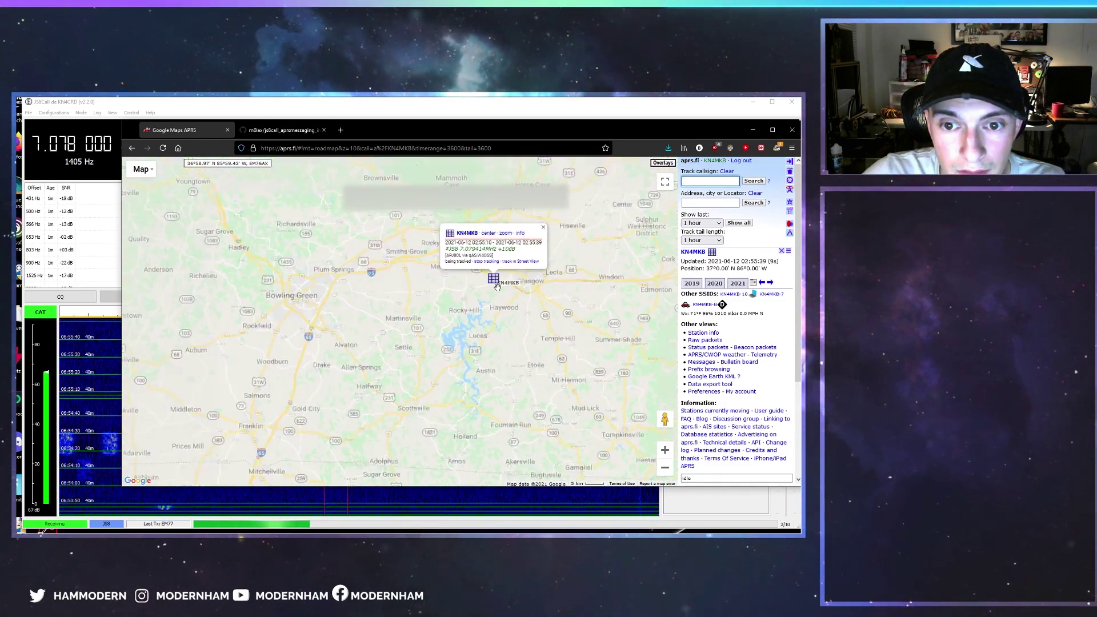
scroll(498, 287, down, 1)
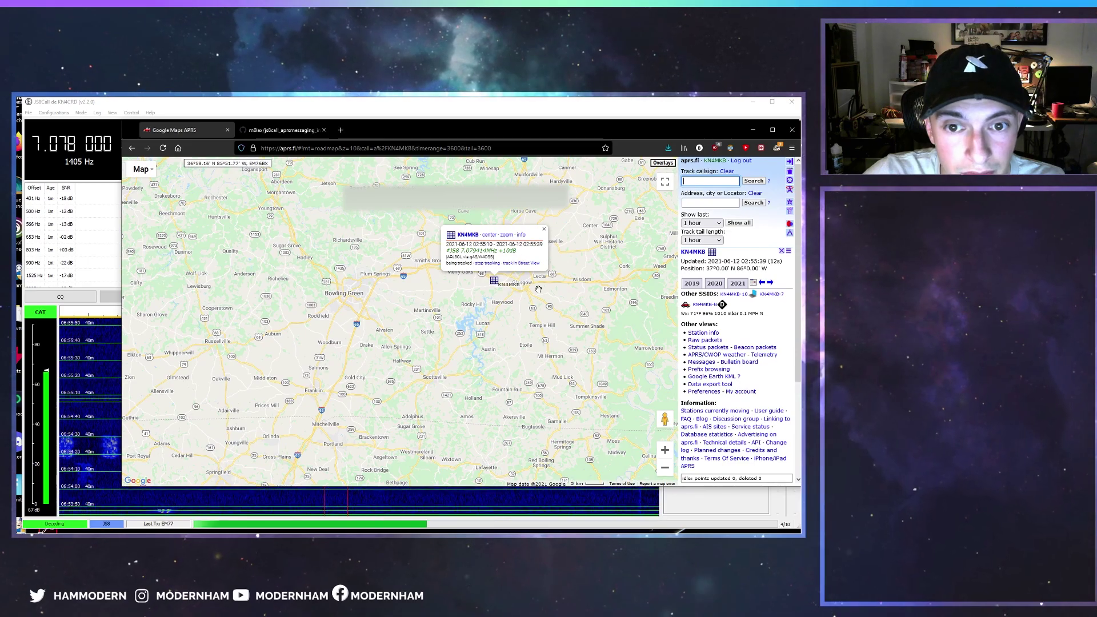
scroll(539, 293, down, 3)
scroll(540, 293, up, 3)
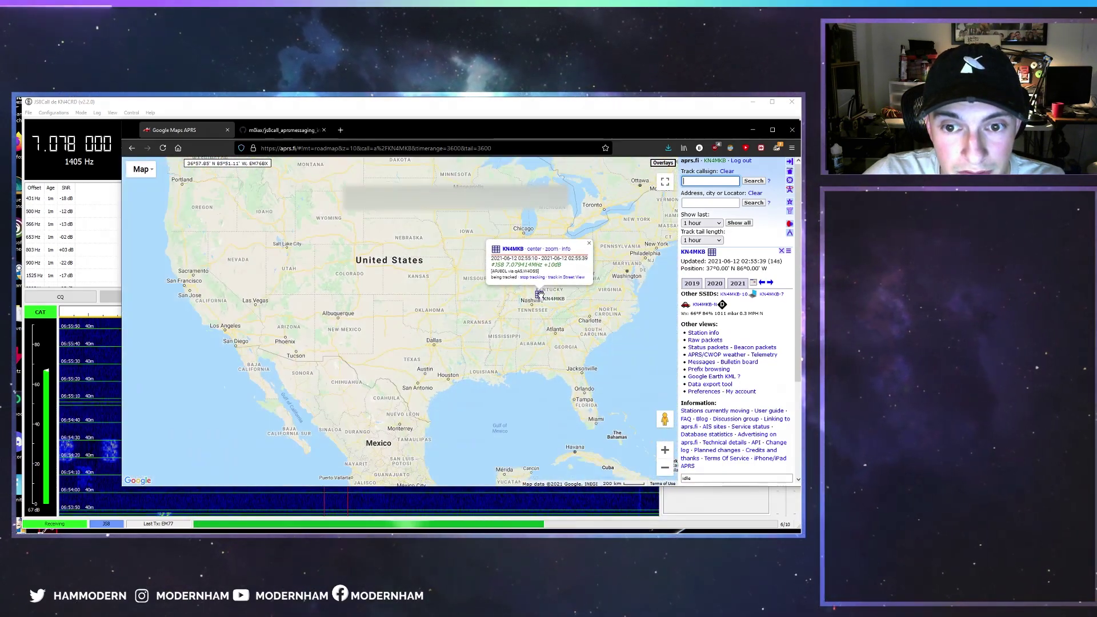
scroll(540, 293, up, 1)
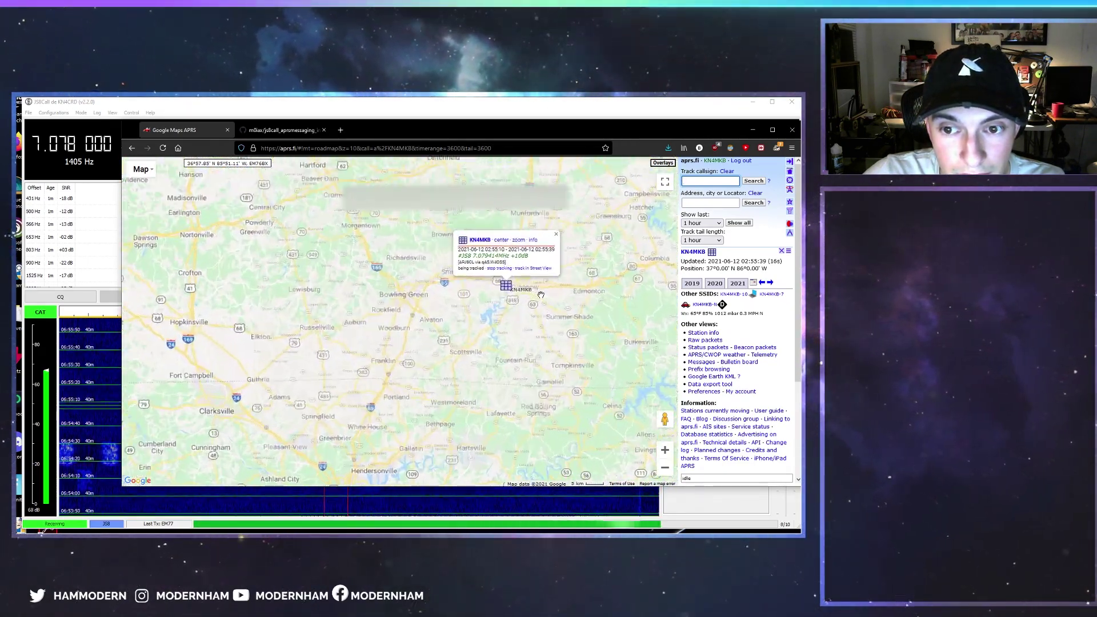
mouse_move(558, 127)
mouse_down()
mouse_move(572, 318)
mouse_move(544, 345)
mouse_move(539, 297)
mouse_up()
click(462, 271)
text(@APRSIS GRID EM77)
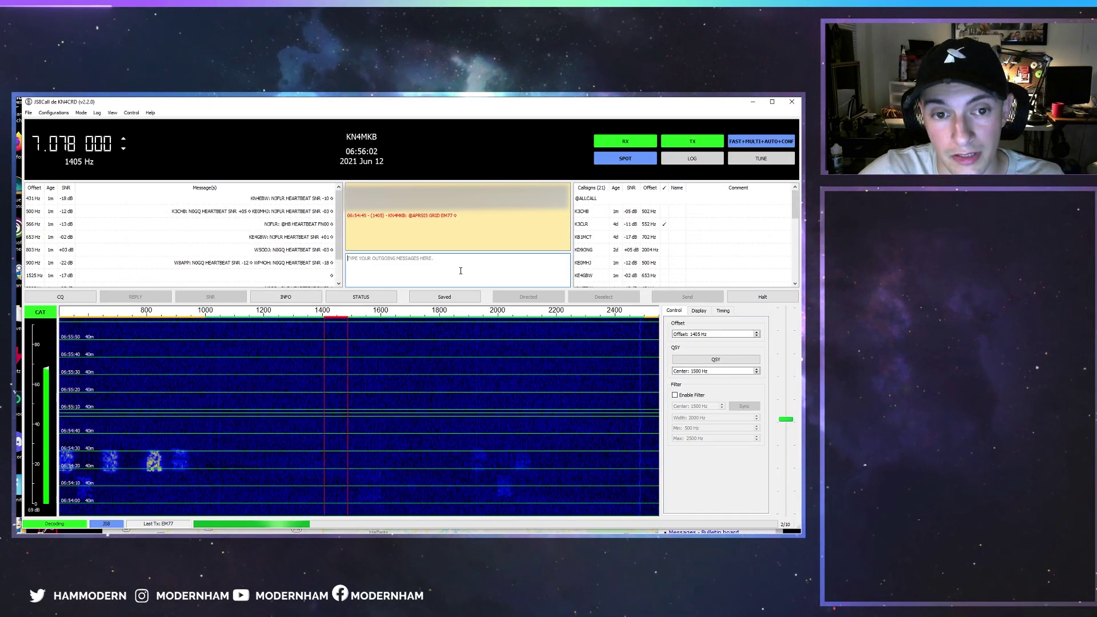
text(U)
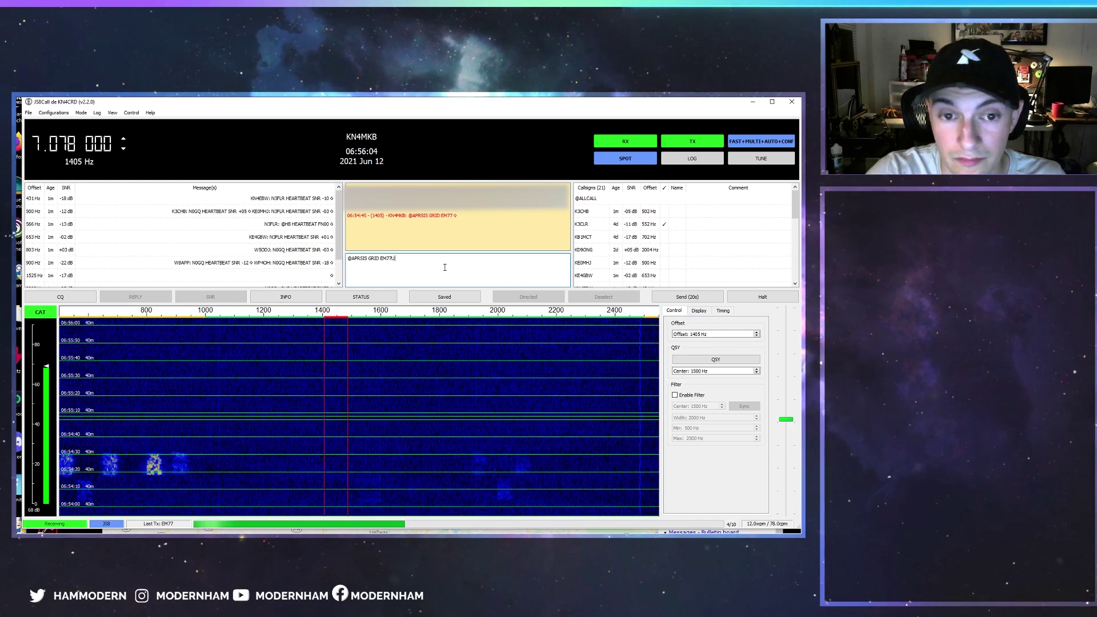
text(S)
text(U)
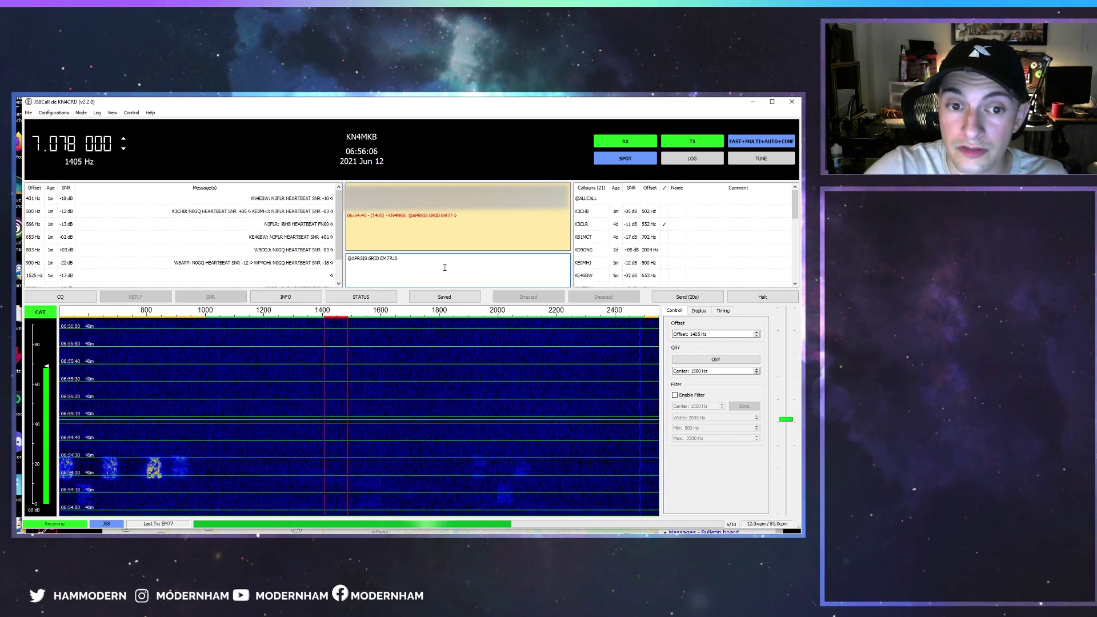
click(689, 298)
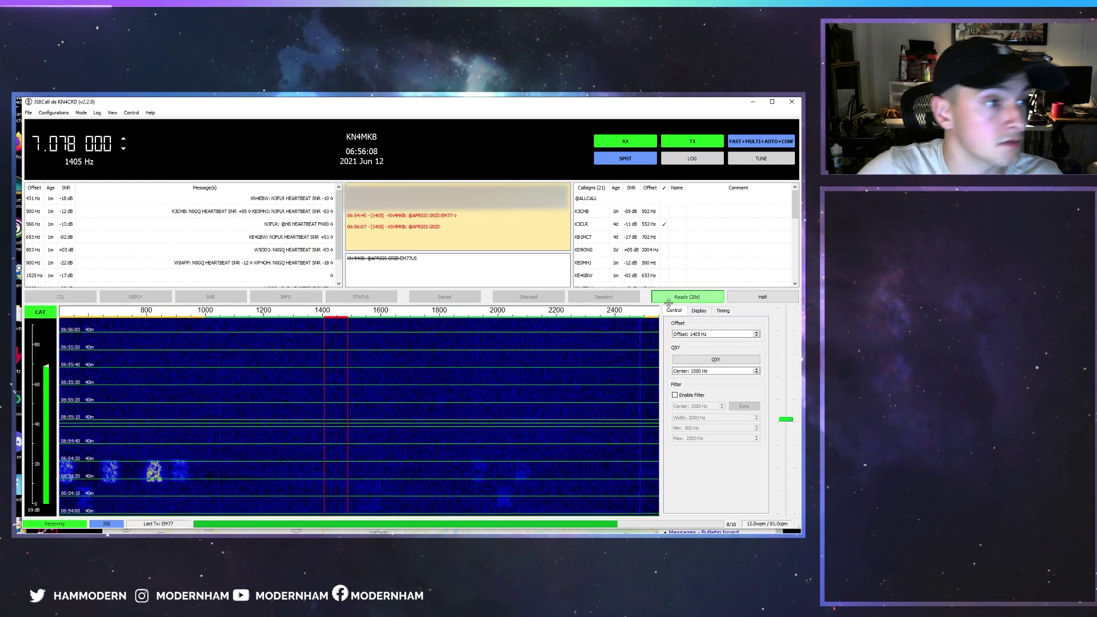
key(alt+Tab)
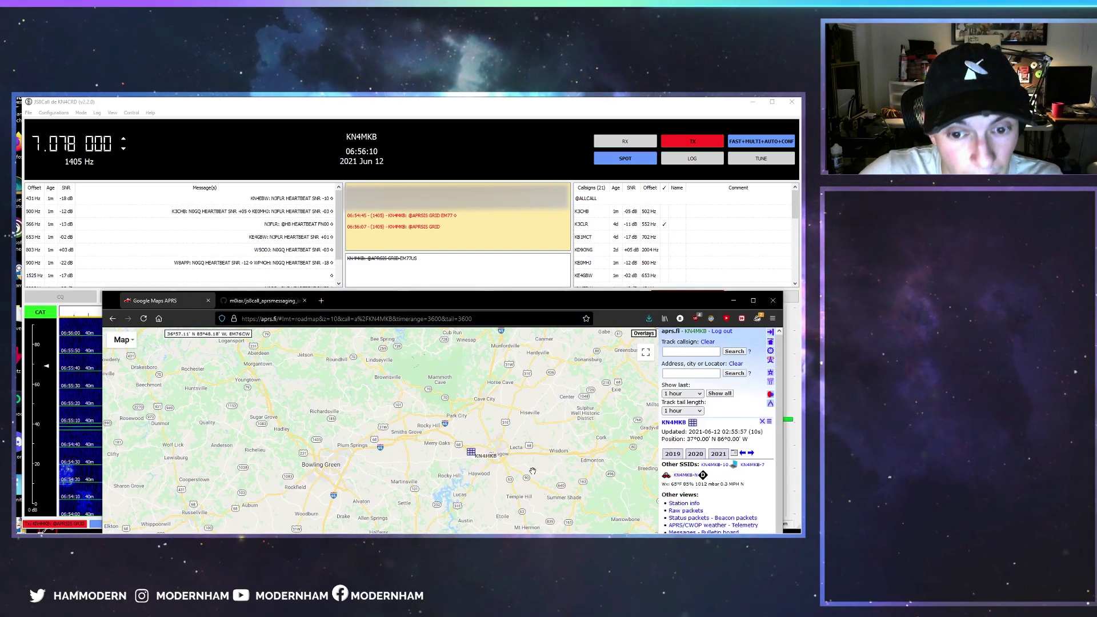
Look up the station's latest reported position on aprs.fi
scroll(533, 471, down, 3)
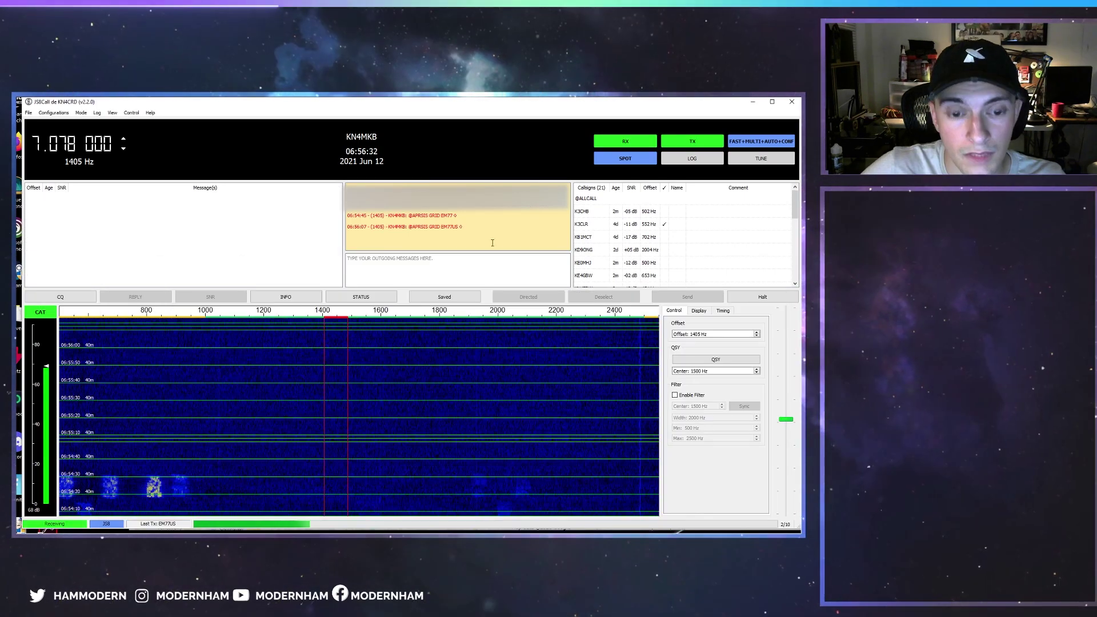
key(alt+Tab)
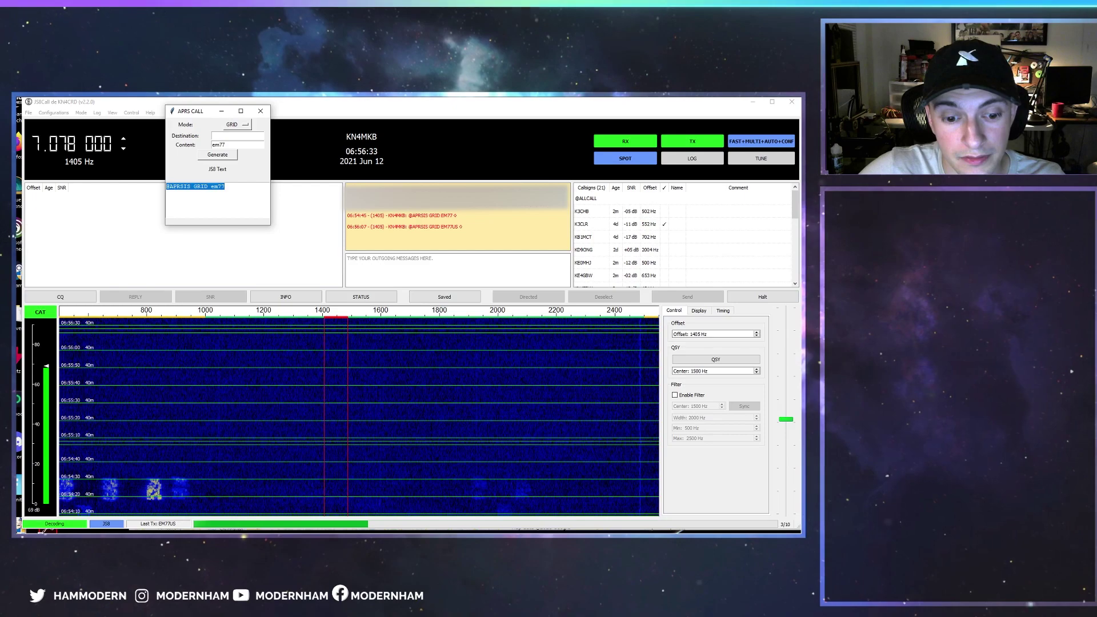
key(alt+Tab)
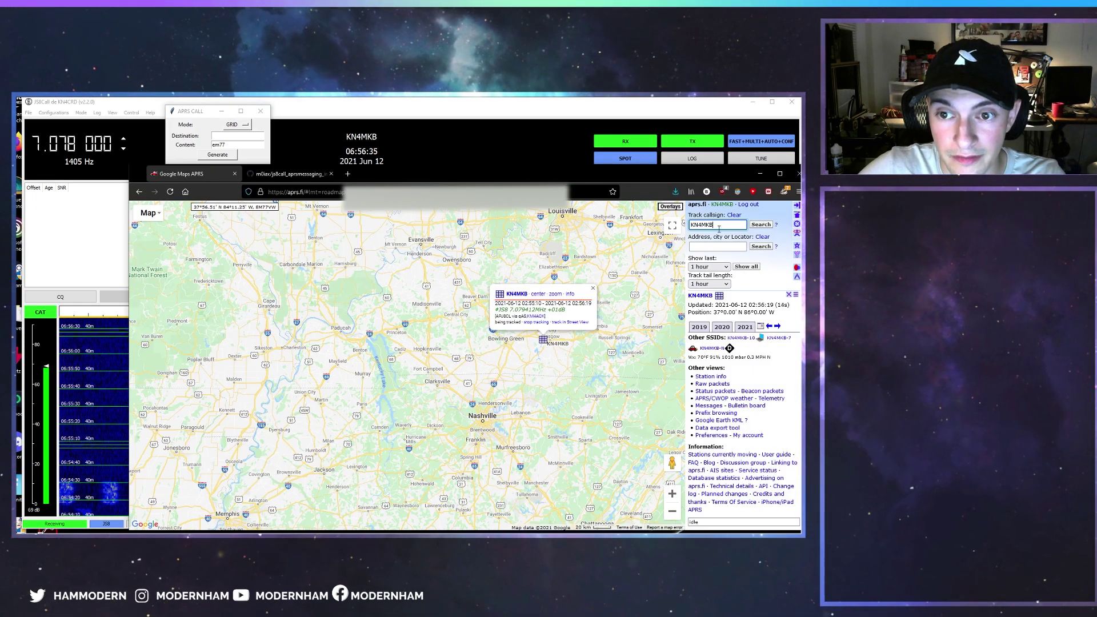
key(Return)
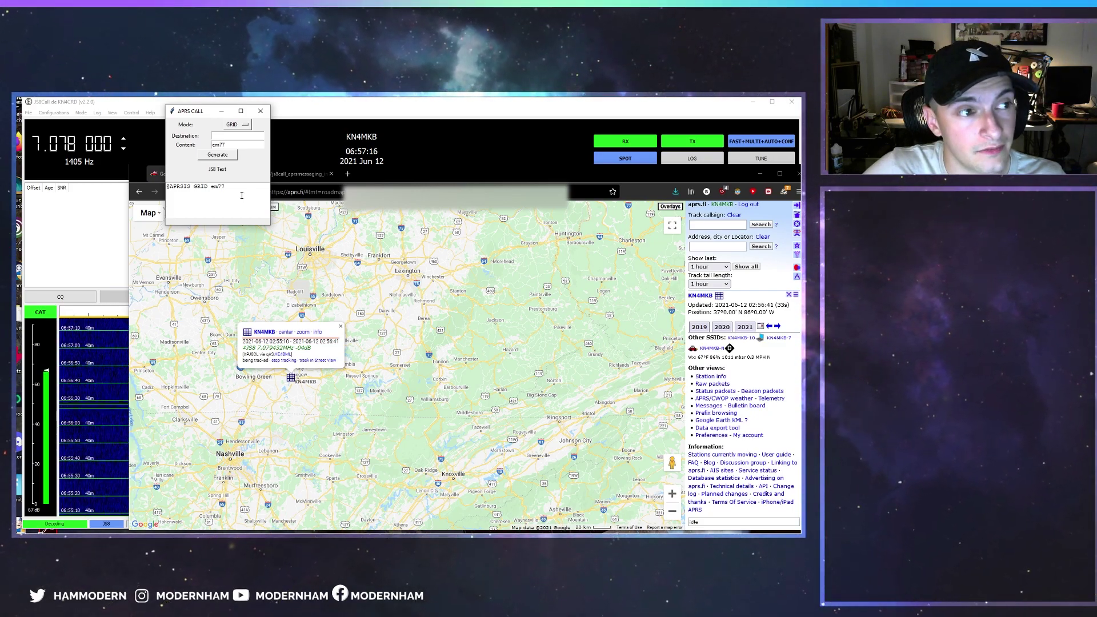
Compare the position against the EM77 grid square map, then open the js8call_aprsmessaging_interface repository
click(365, 161)
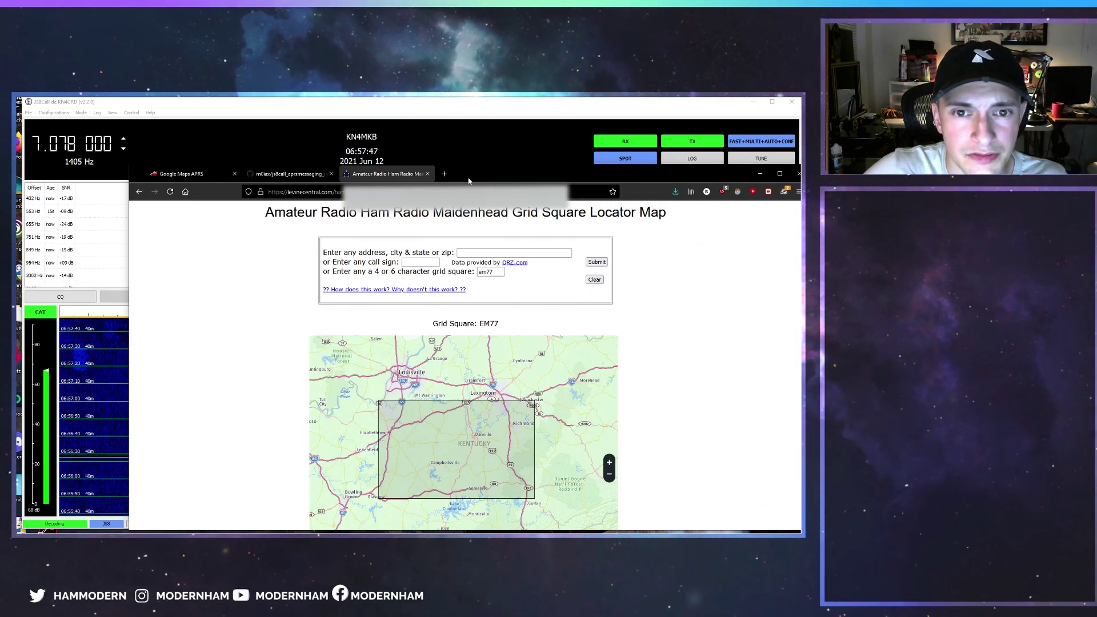
drag(469, 180, 457, 99)
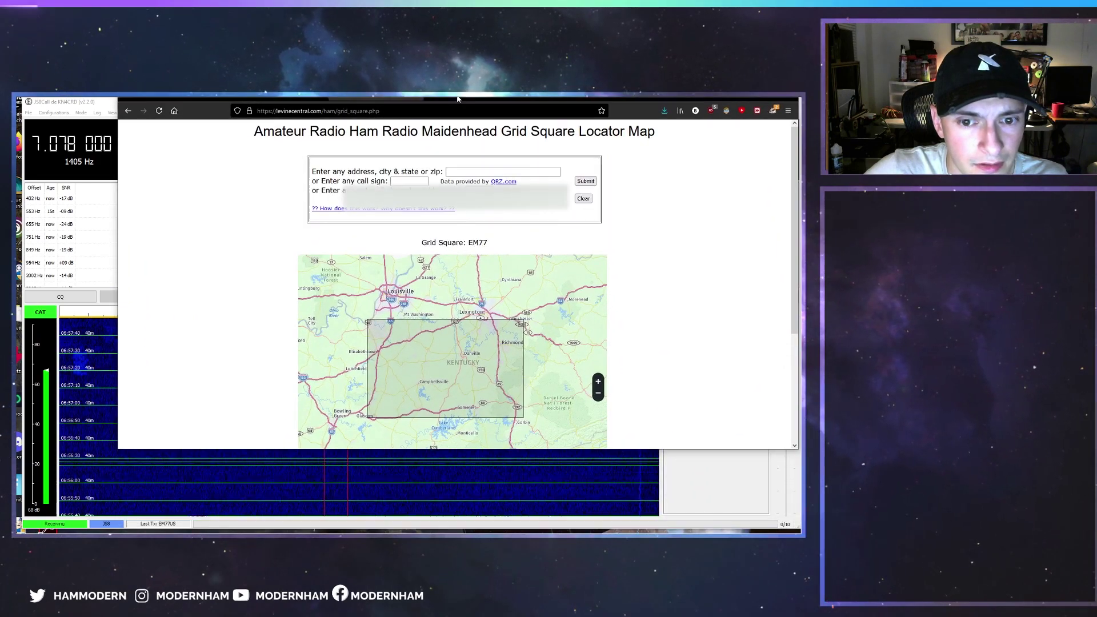
scroll(430, 395, down, 3)
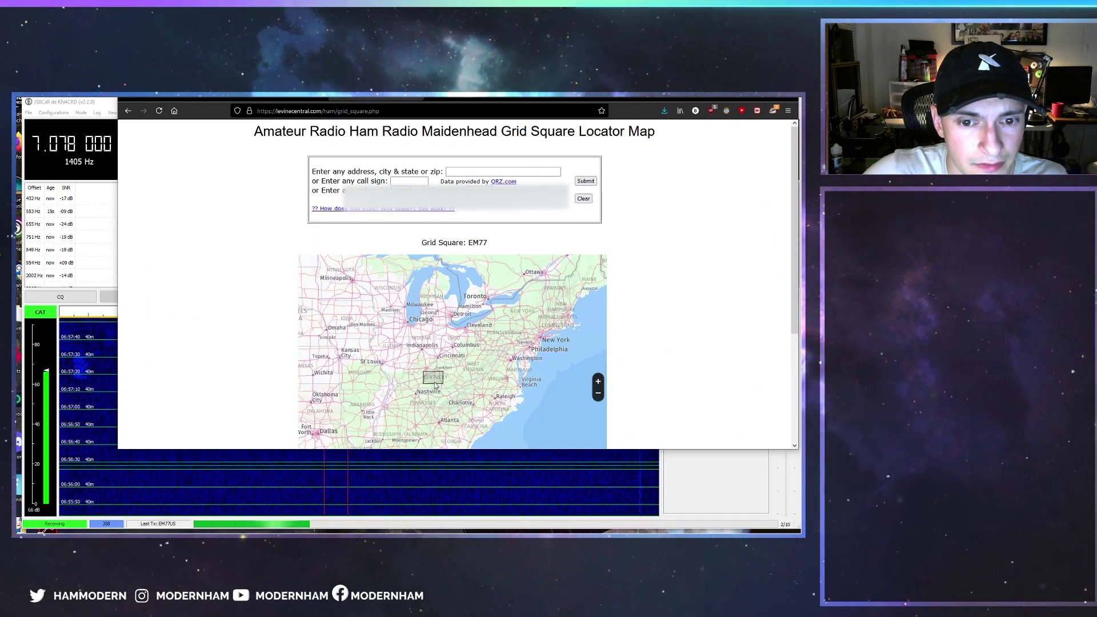
scroll(438, 380, up, 3)
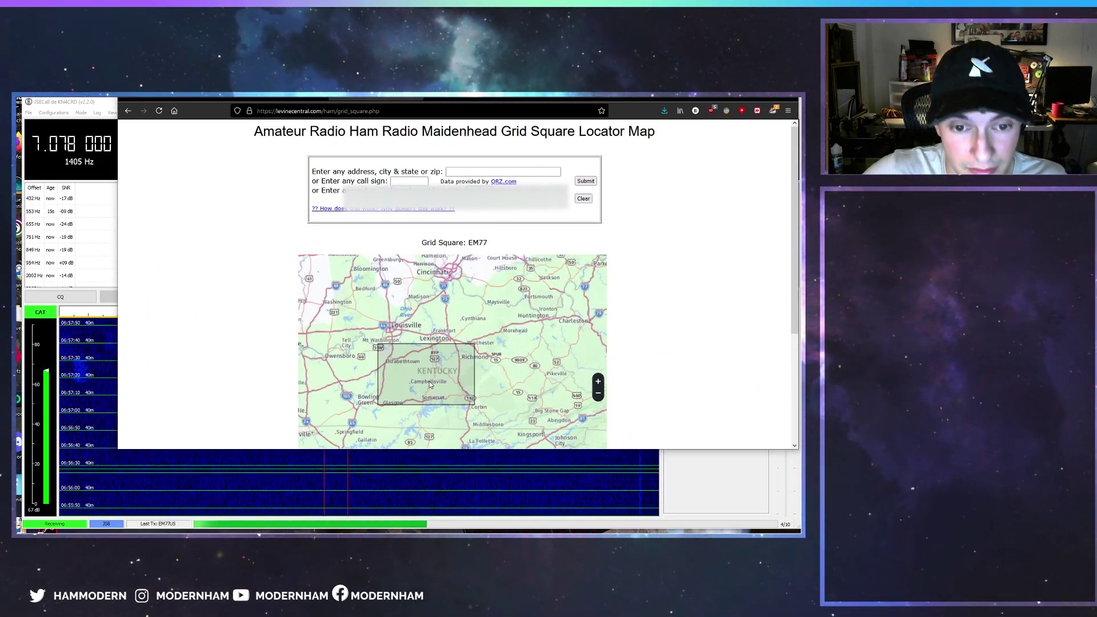
click(310, 101)
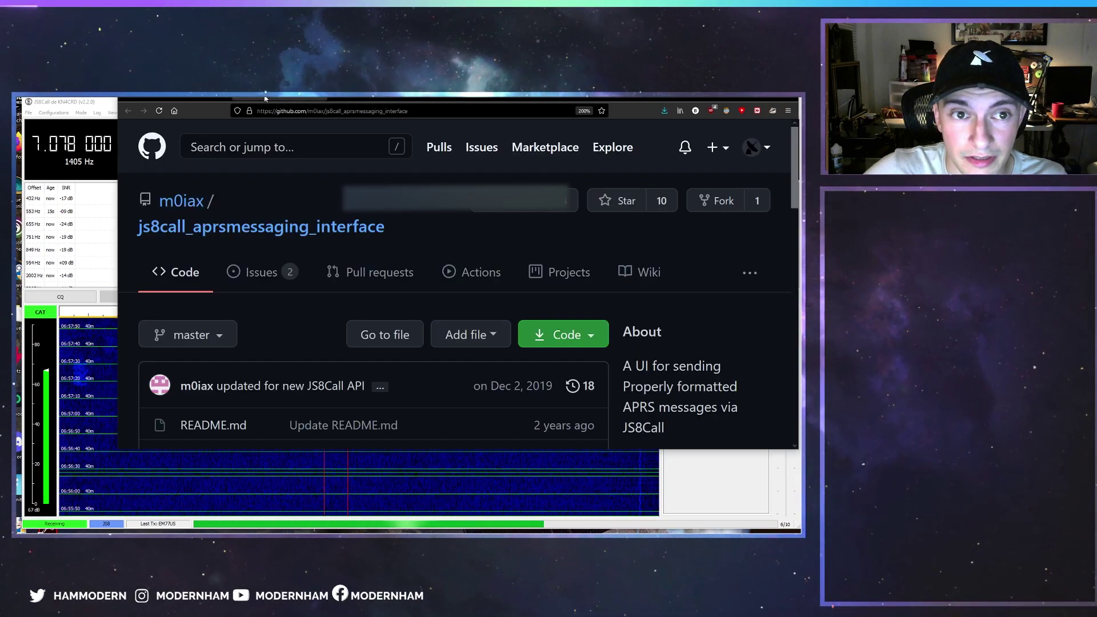
Zoom the aprs.fi map once more, then return to JS8Call's log listing the EM77 and EM77US reports
click(229, 101)
scroll(220, 310, up, 1)
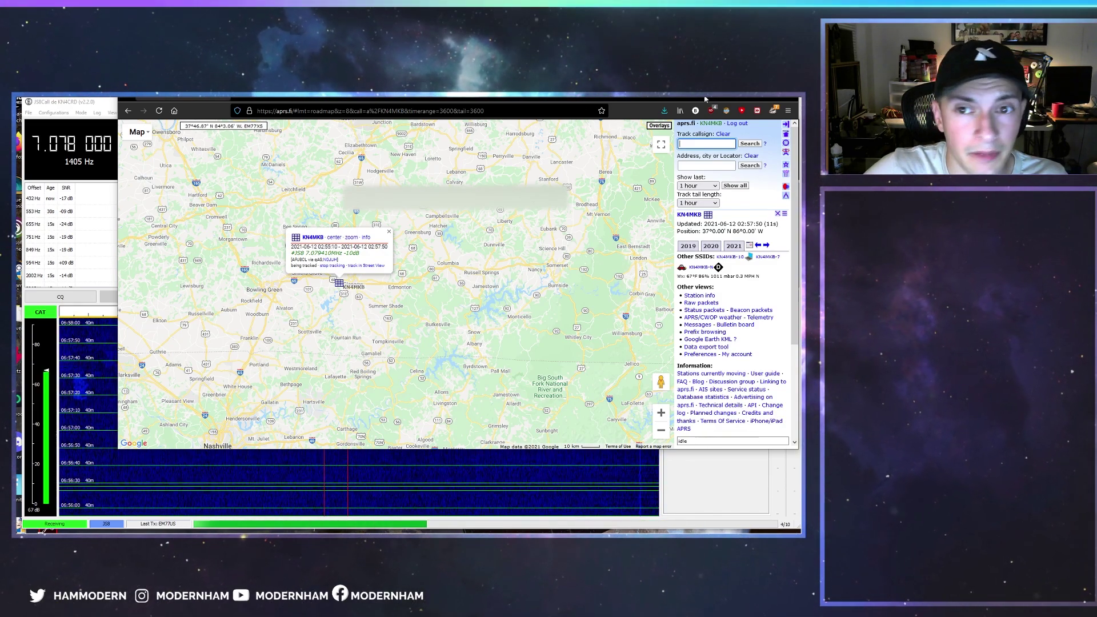
key(alt+Tab)
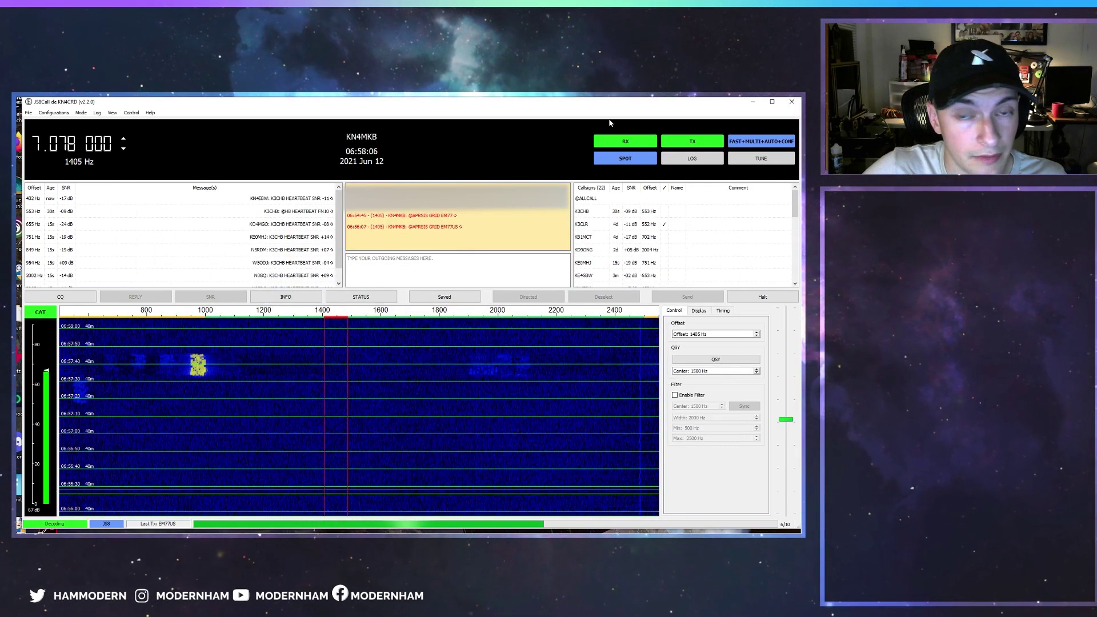